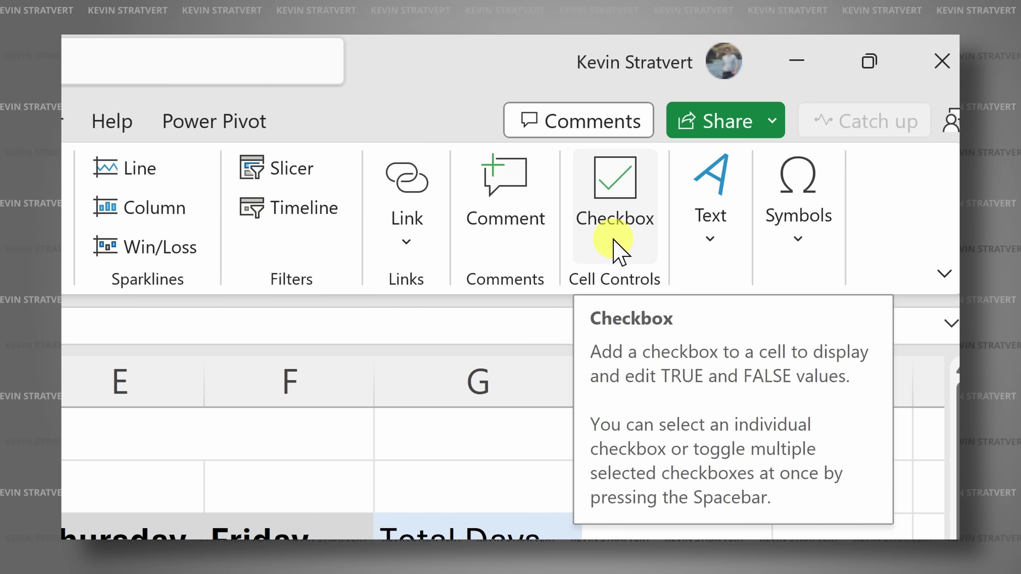
Step: Insert a checkbox and paste the copied checkbox down the Monday column starting at cell B5
left_click(613, 241)
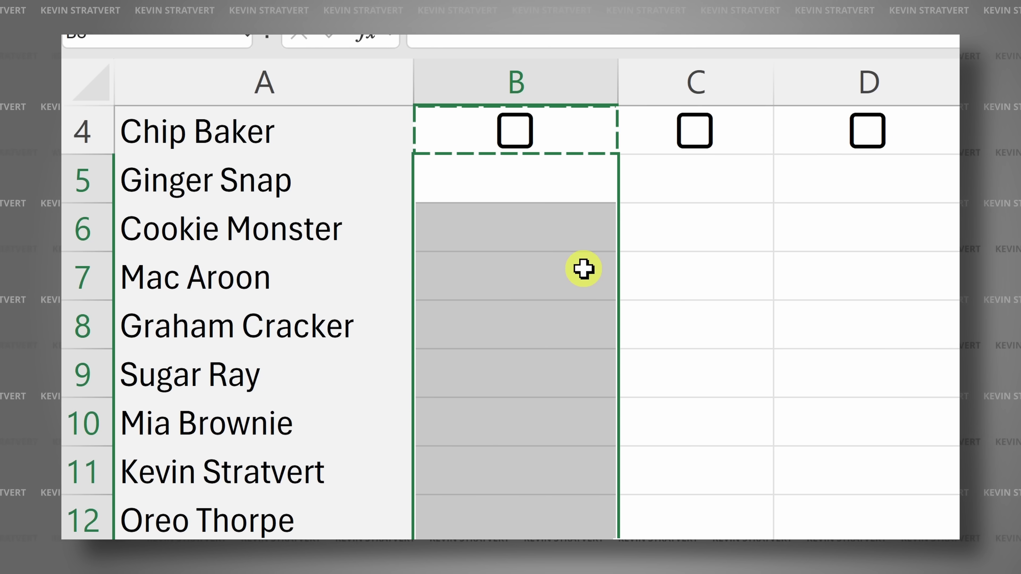
key("ctrl+v")
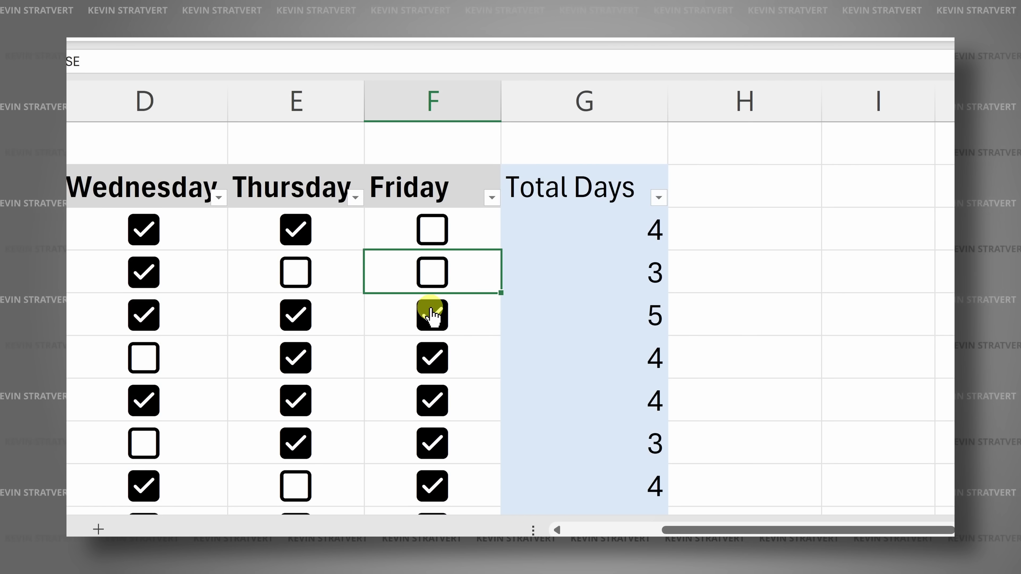
Step: Toggle a checkbox in the Friday column and the 2026 and 2027 checkboxes above the Cookies Sold by Year chart
left_click(434, 312)
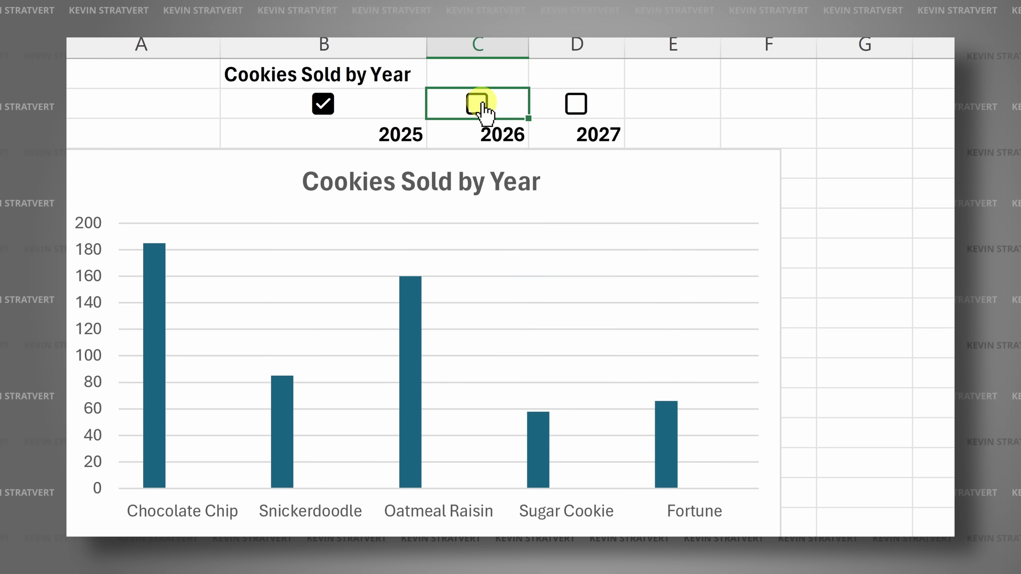
left_click(479, 104)
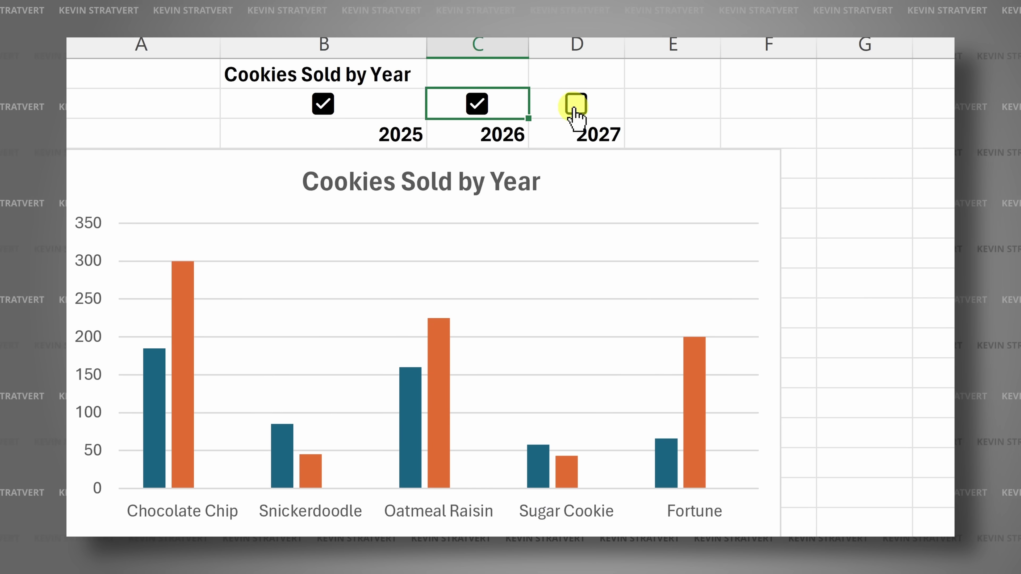
left_click(574, 105)
left_click(575, 105)
left_click(475, 107)
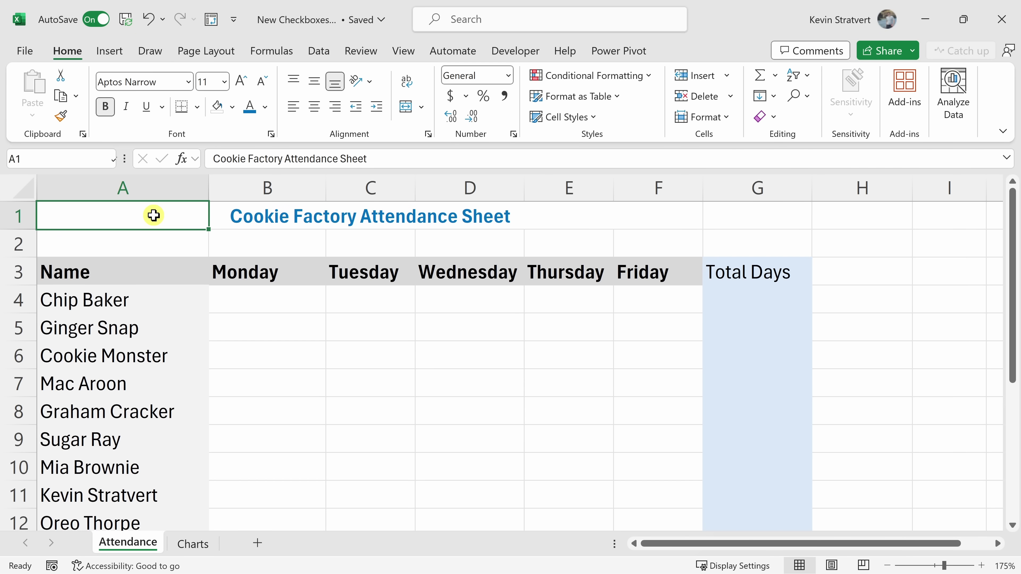
Step: Insert a checkbox in cell B4, the first Monday entry of the Attendance sheet
left_click(268, 305)
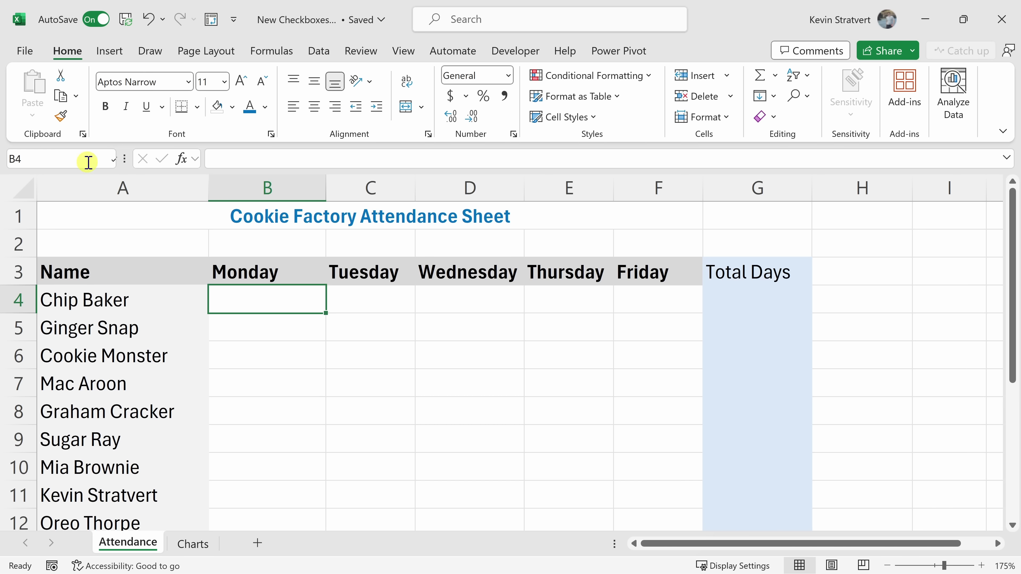
left_click(113, 53)
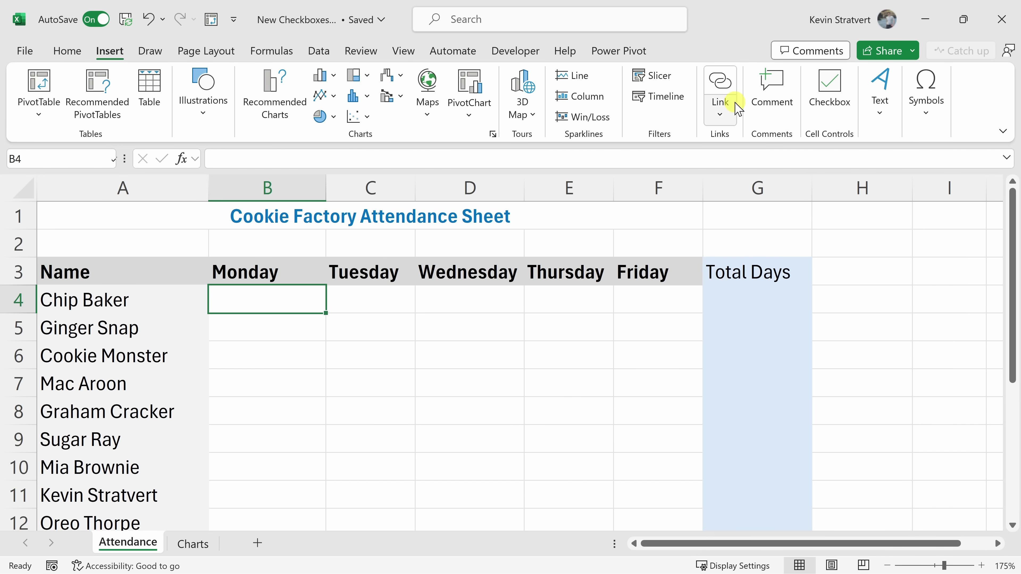
left_click(830, 117)
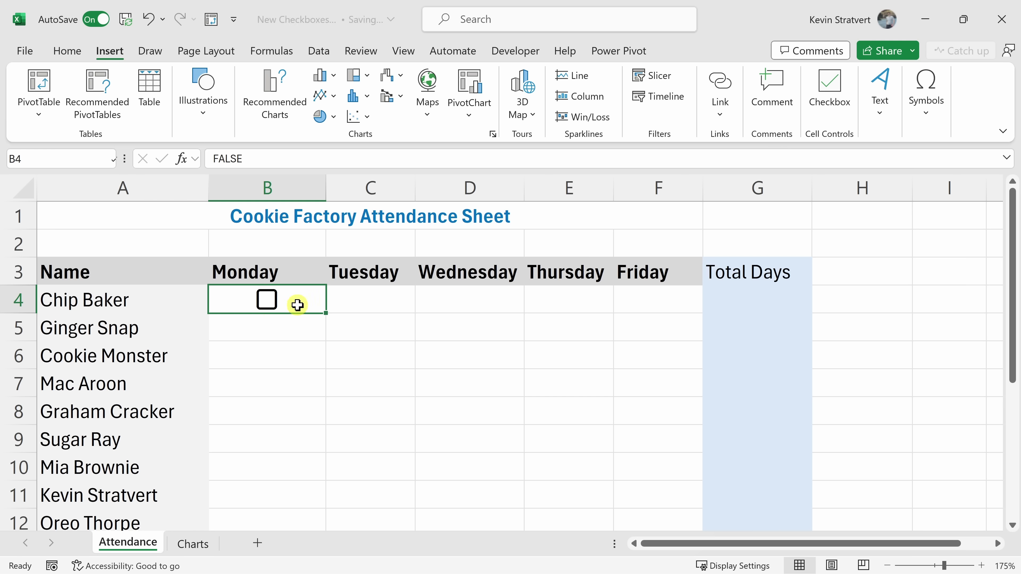
Step: Toggle the checkbox in cell B4 on and off several times, leaving it unchecked
left_click(275, 303)
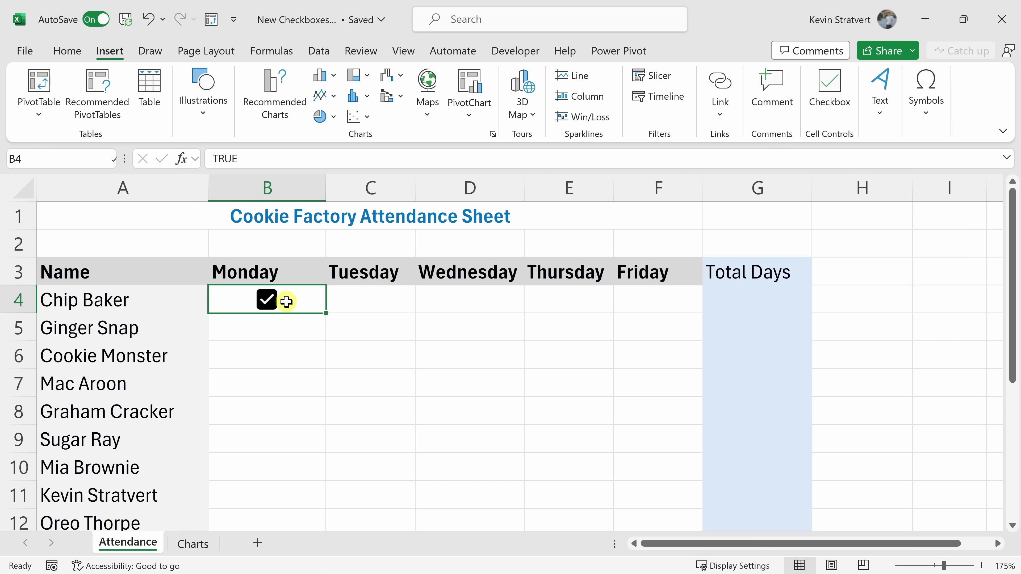
left_click(270, 302)
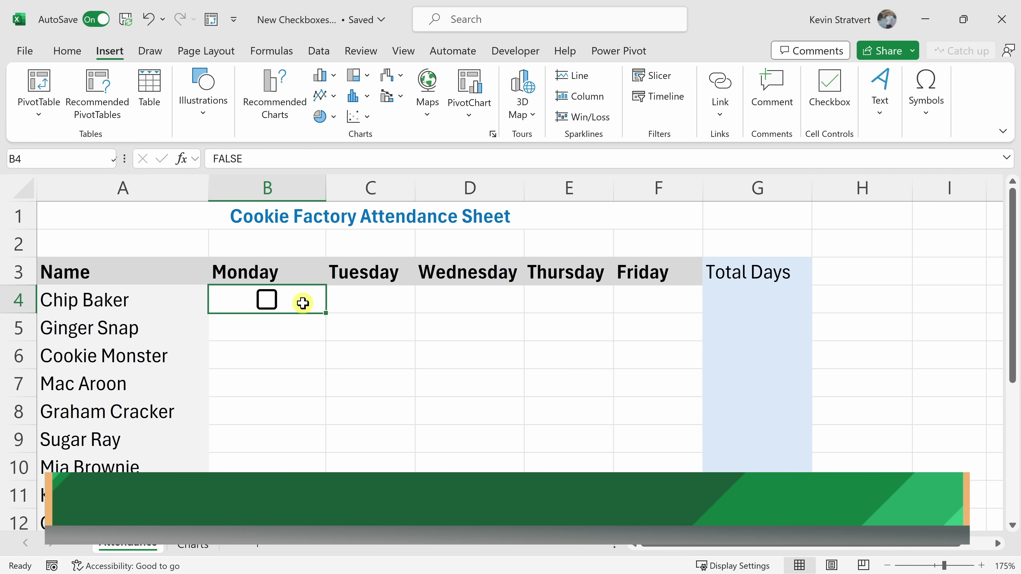
key("space")
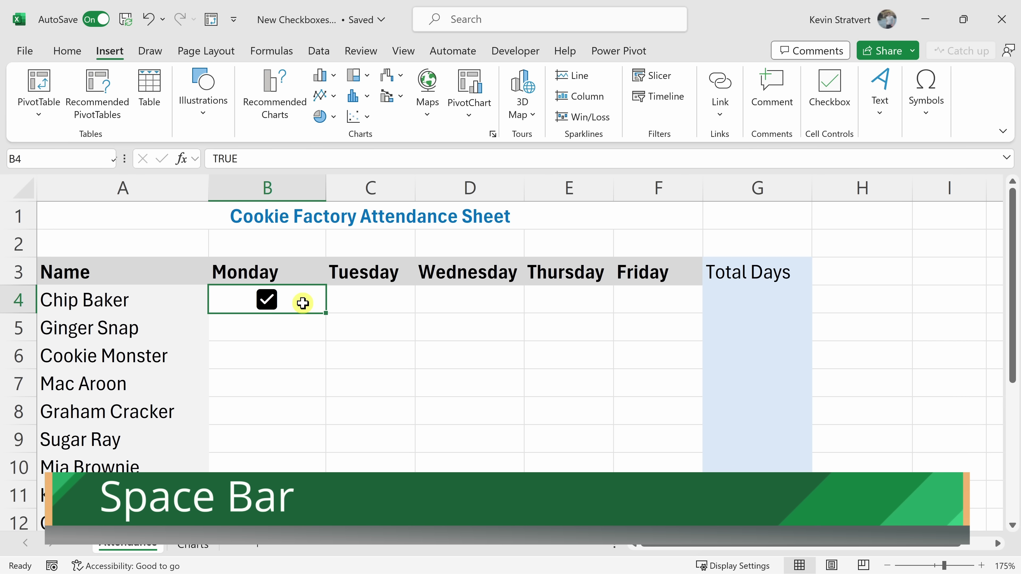
key("space")
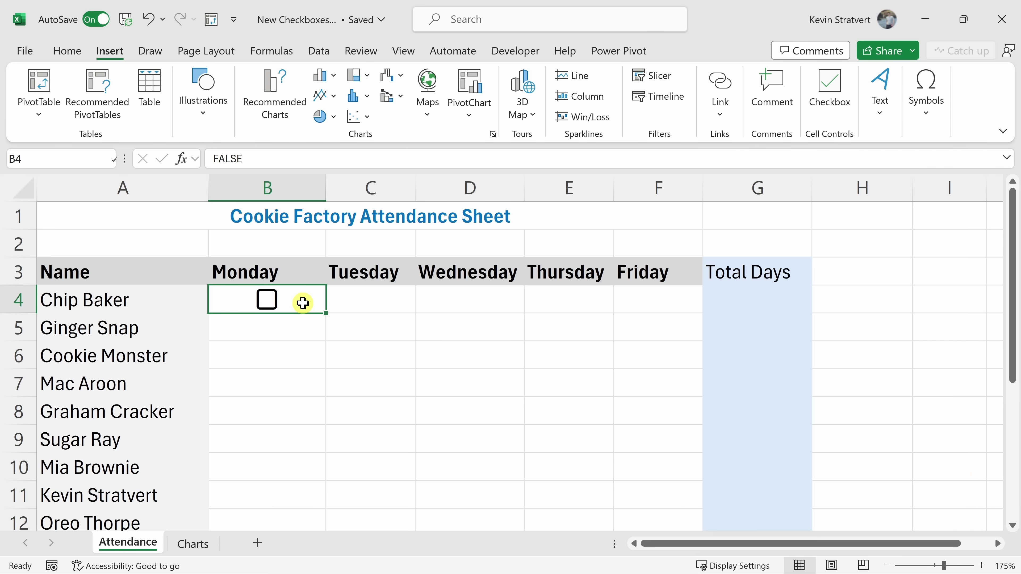
key("space")
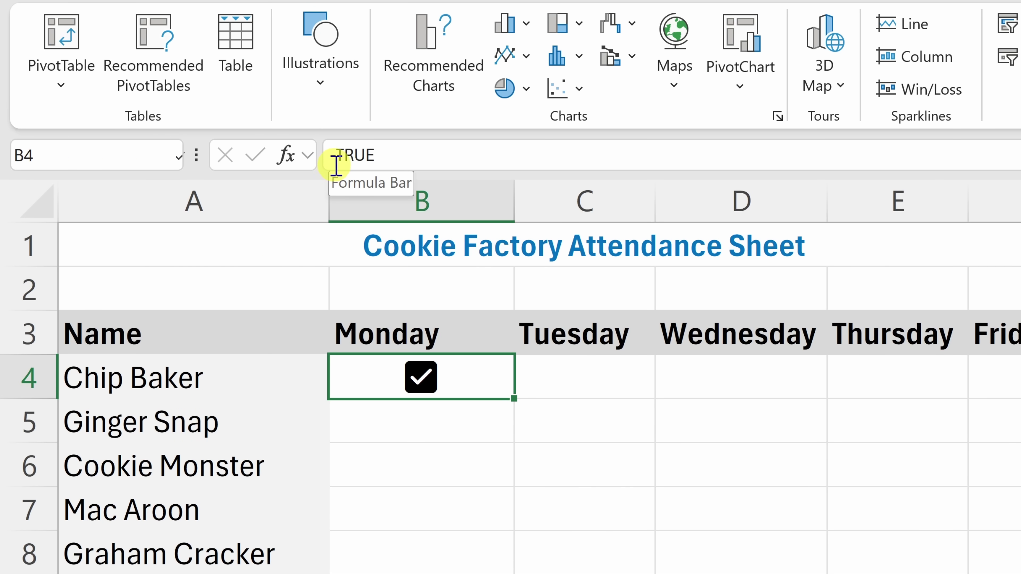
key("space")
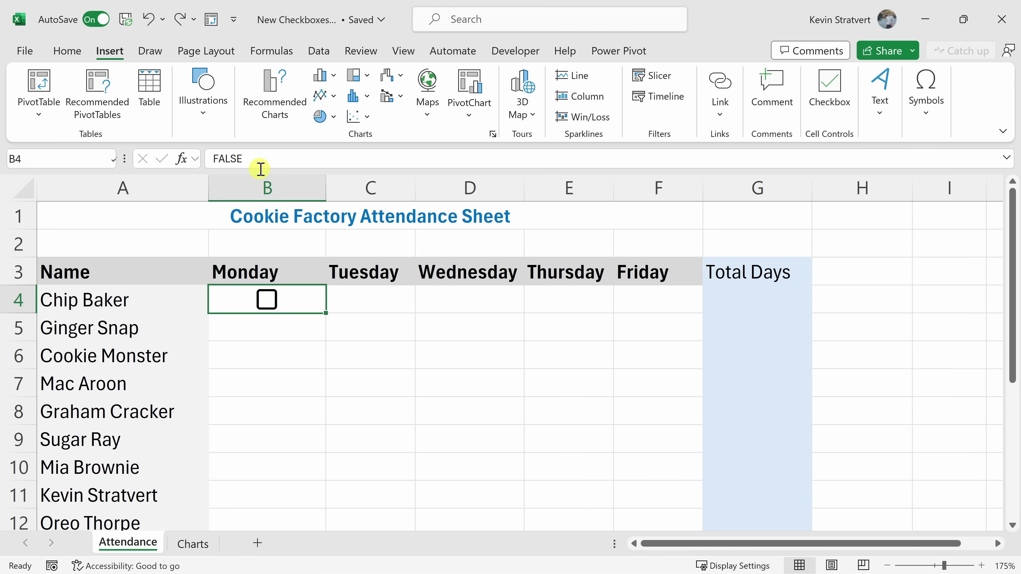
Step: Insert a checkbox in cell C4 and checkboxes across D4:F4 to complete the first attendance row
left_click(359, 290)
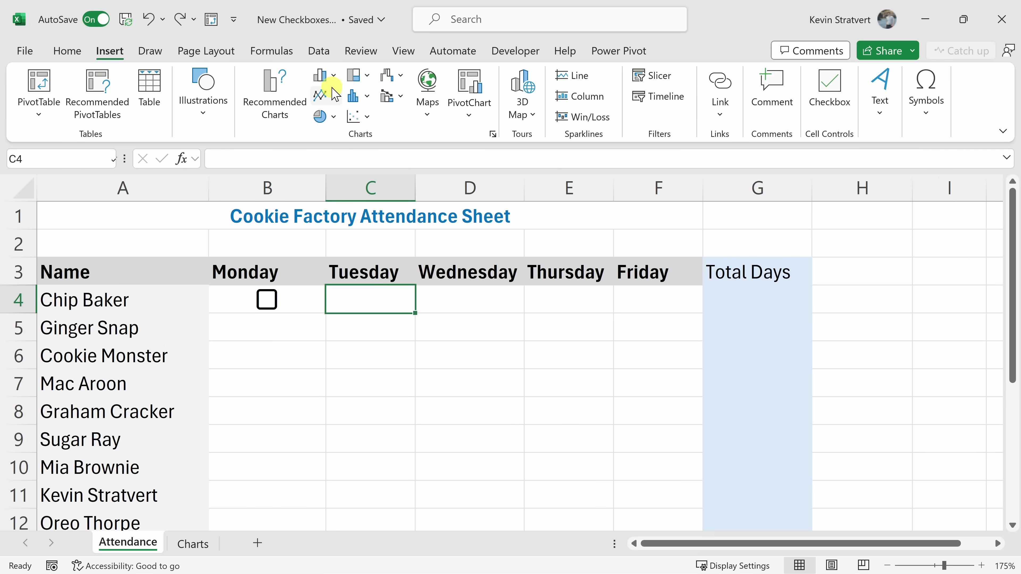
left_click(829, 93)
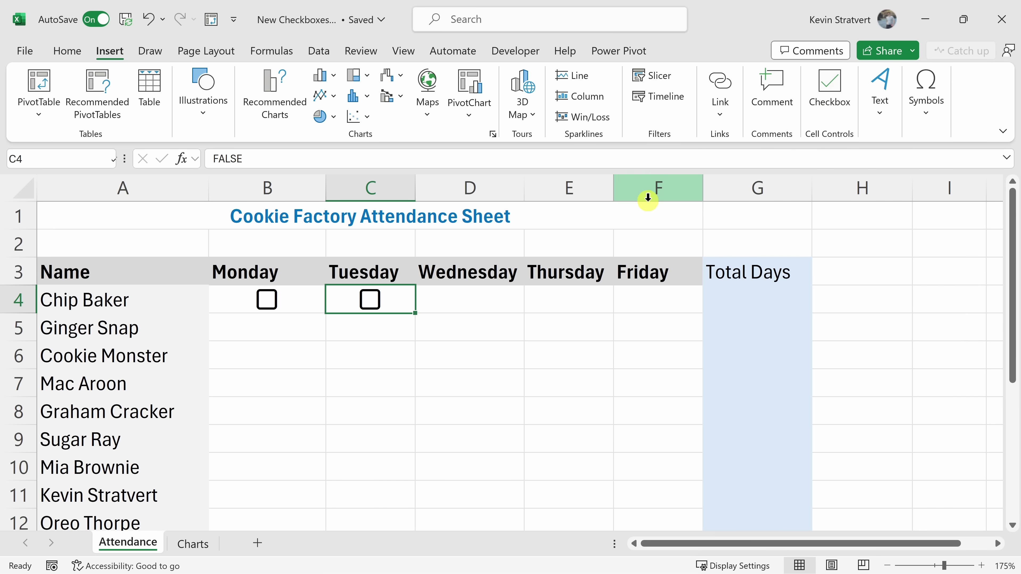
left_click_drag(463, 298, 663, 306)
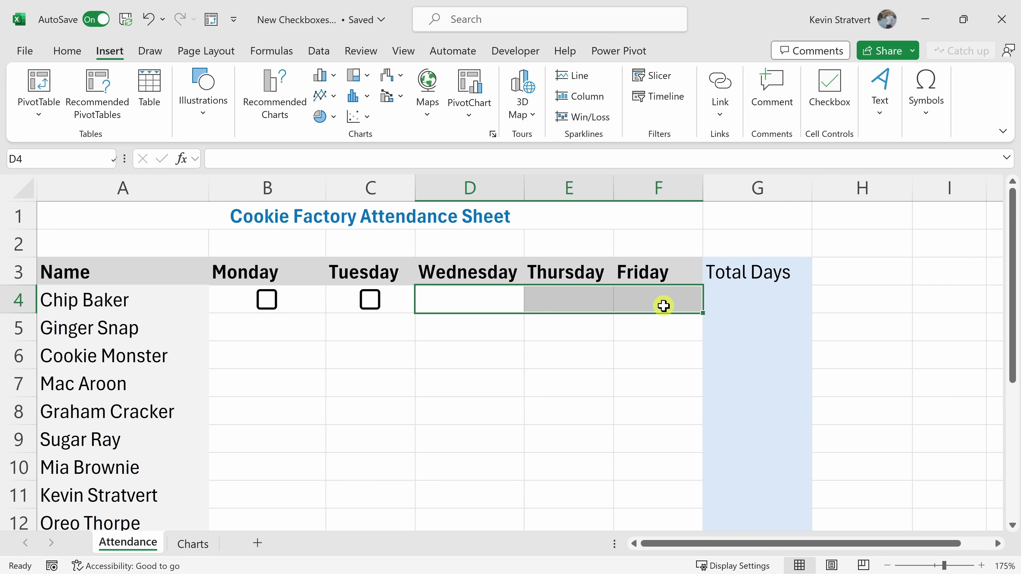
left_click(822, 94)
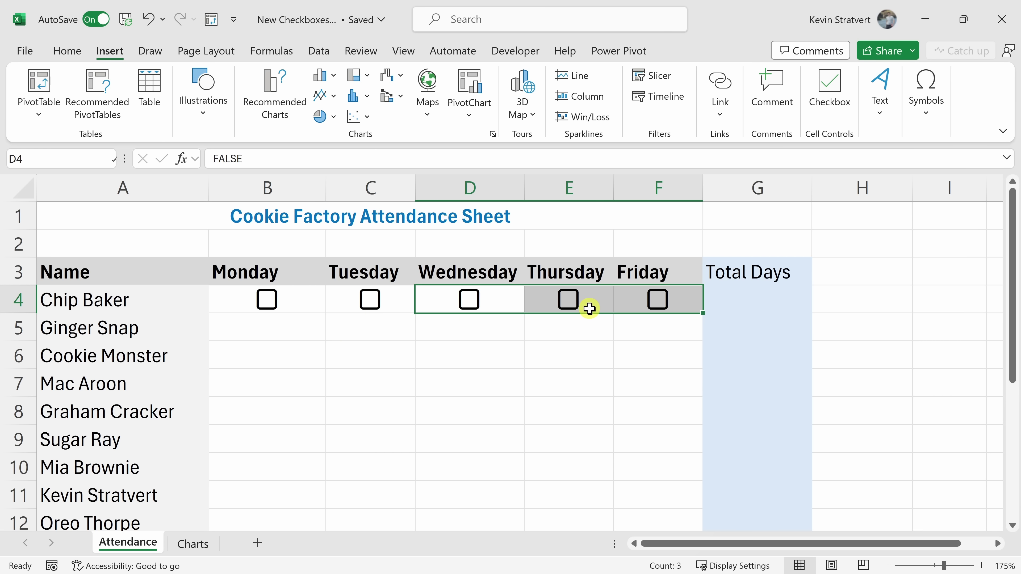
Step: Copy the Monday checkbox in B4 and paste it into cells B5 through B12
scroll(486, 279, "down", 1)
left_click(315, 217)
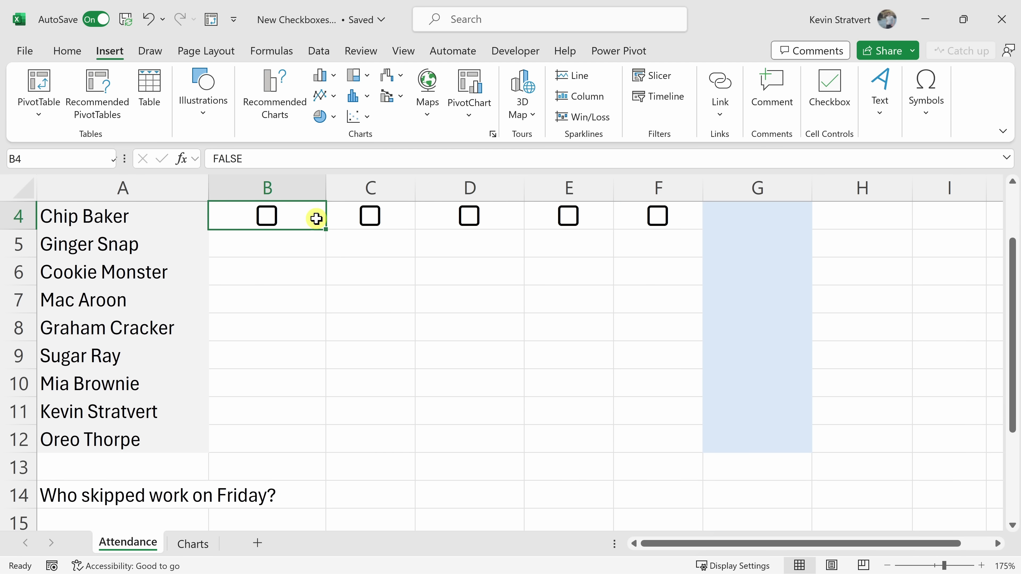
key("ctrl+c")
left_click_drag(303, 237, 299, 439)
key("ctrl+v")
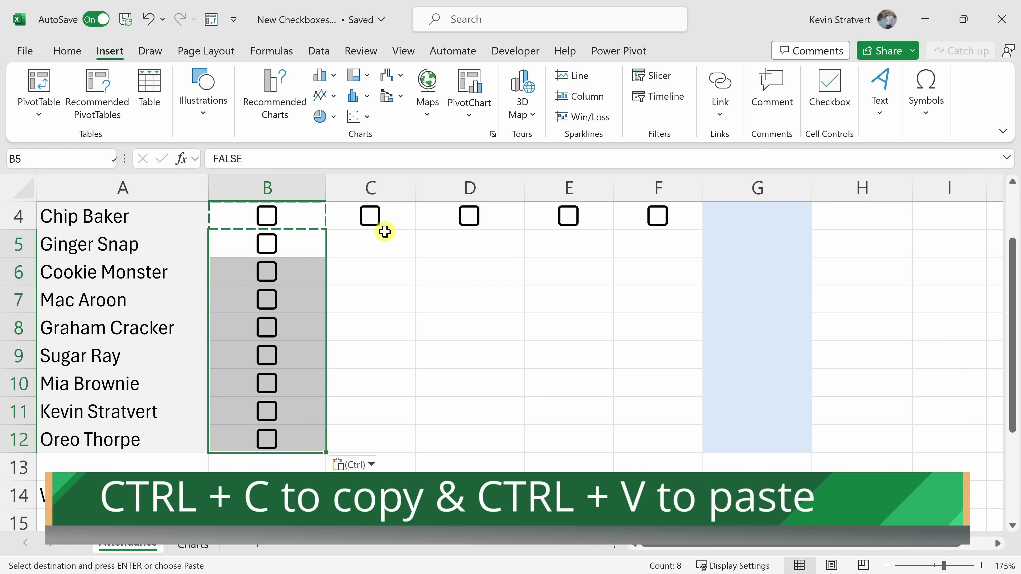
Step: Fill the row 4 checkboxes in the Tuesday through Friday columns down to row 12
left_click(403, 215)
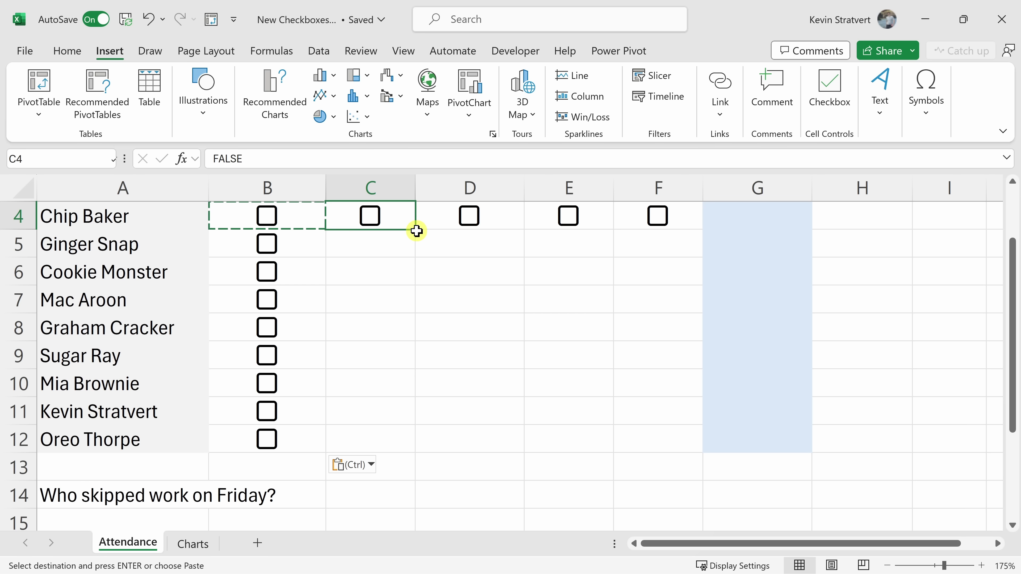
left_click_drag(415, 231, 415, 462)
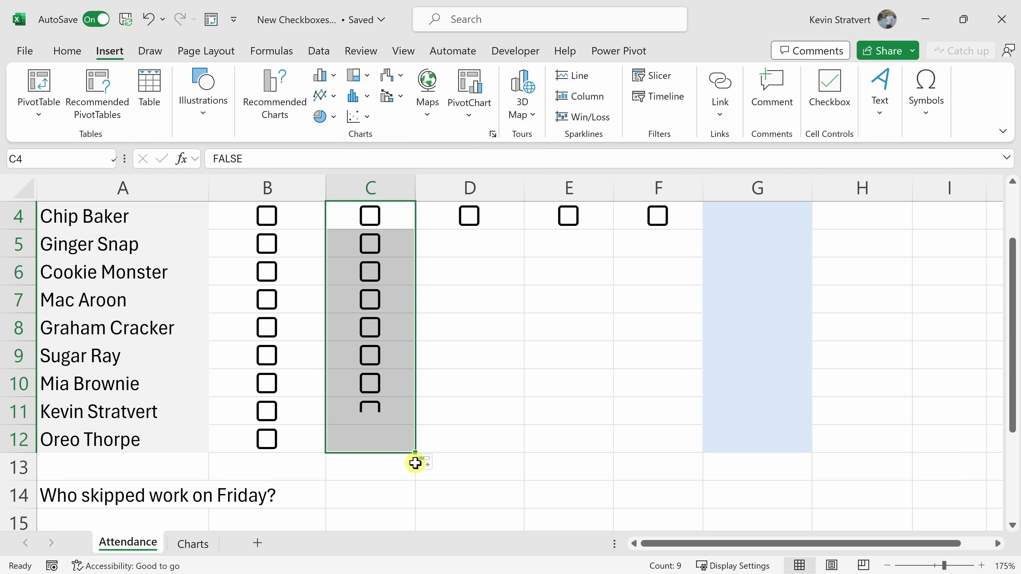
left_click(506, 218)
left_click_drag(505, 217, 687, 438)
key("ctrl+d")
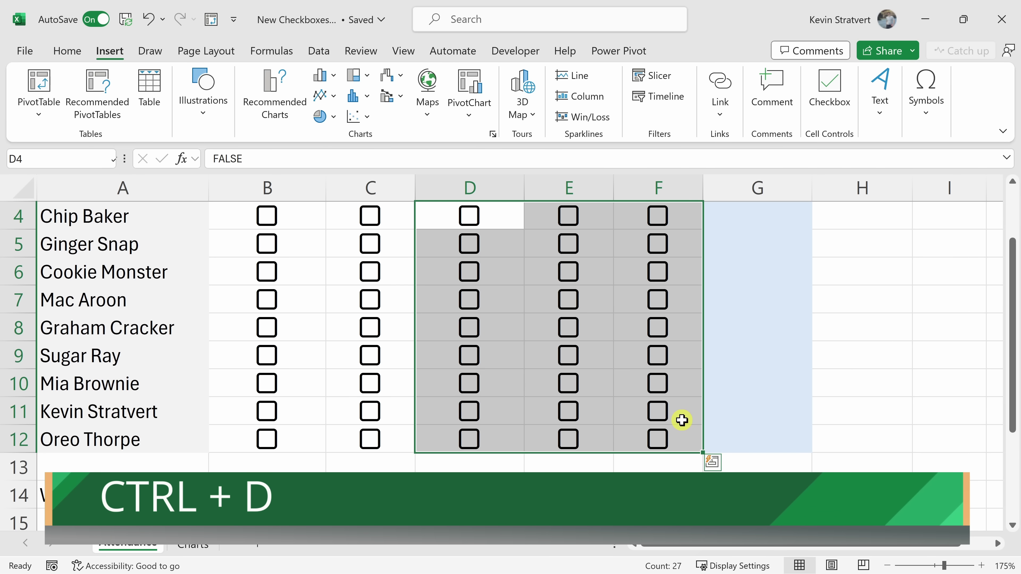
Step: Delete the contents of the unchecked checkbox cells in the range D4:F8
scroll(682, 420, "up", 1)
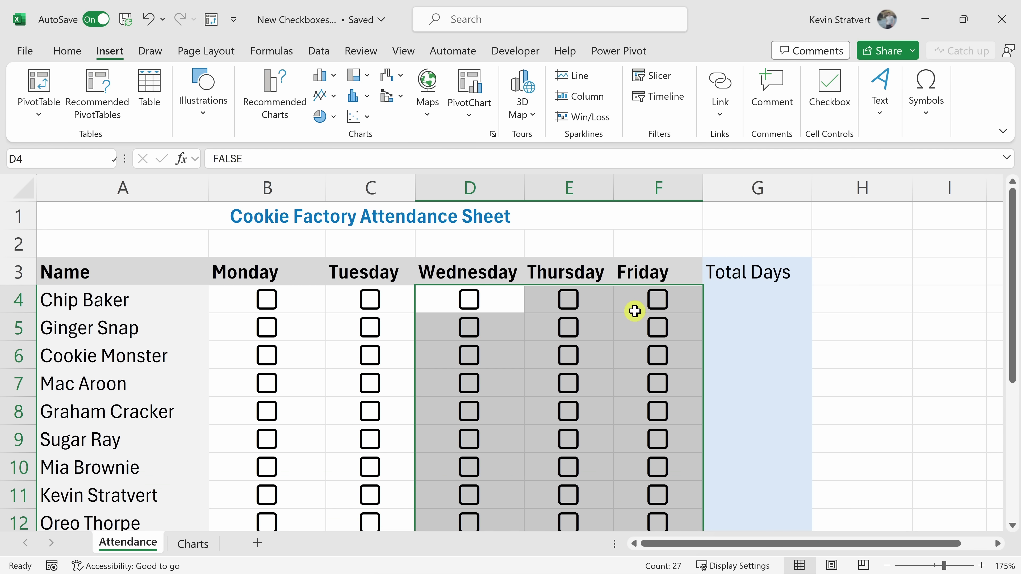
scroll(658, 426, "down", 1)
scroll(657, 426, "up", 1)
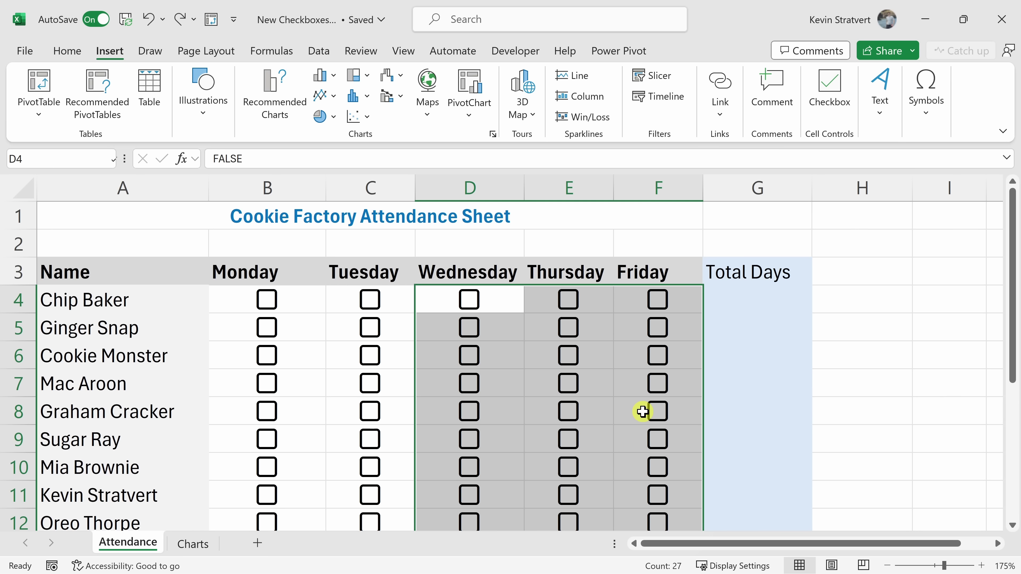
left_click(504, 298)
left_click_drag(505, 298, 684, 412)
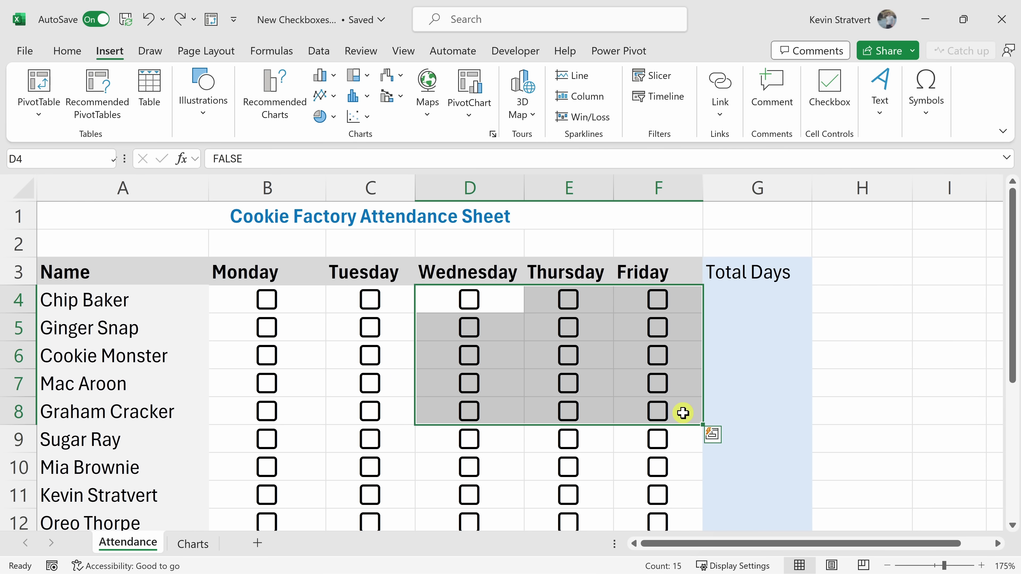
key("Delete")
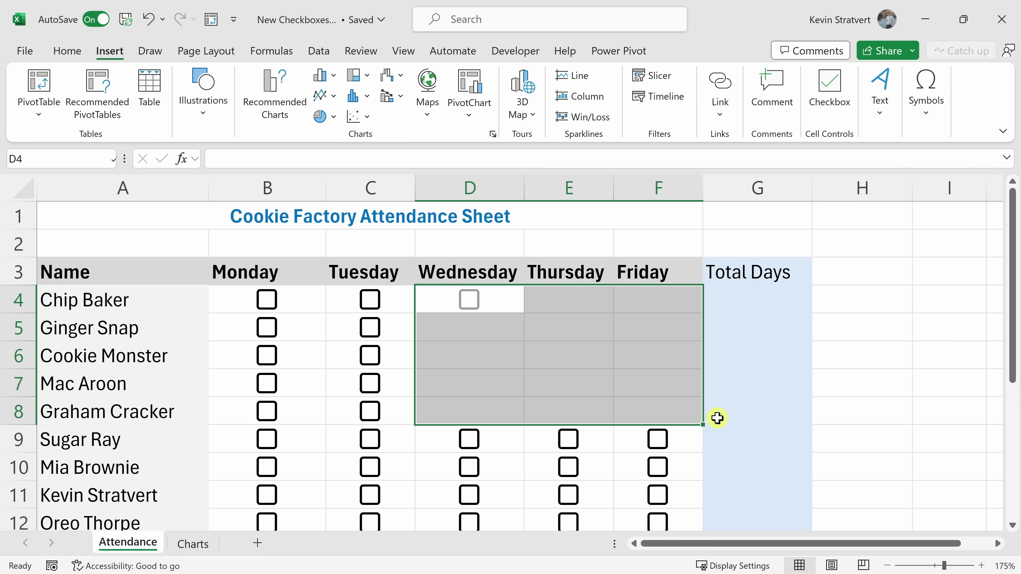
left_click(768, 383)
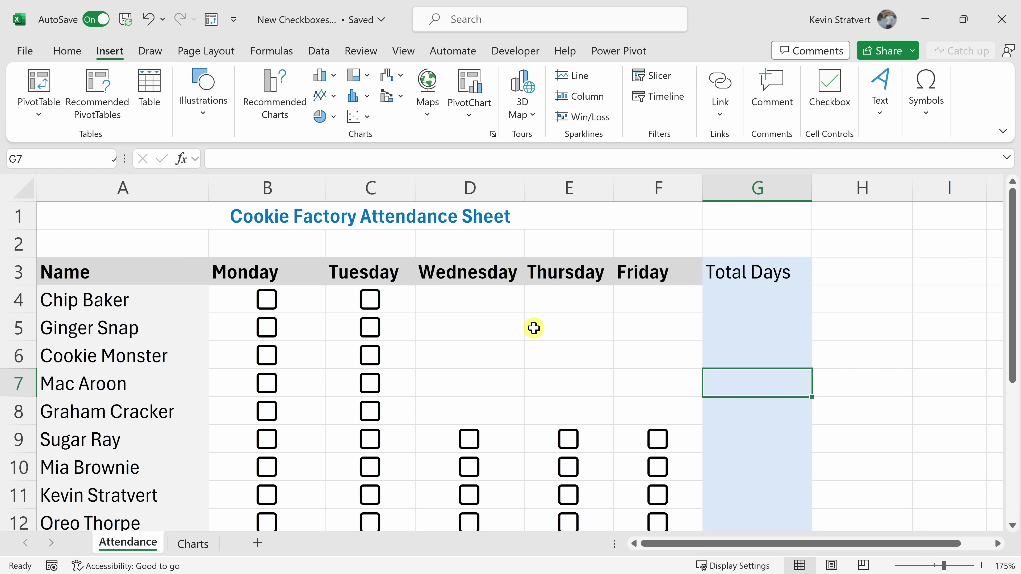
Step: Check the hidden Thursday and Friday checkboxes in rows 5 and 6, cells E5:F6
left_click(657, 328)
left_click(567, 327)
left_click(572, 361)
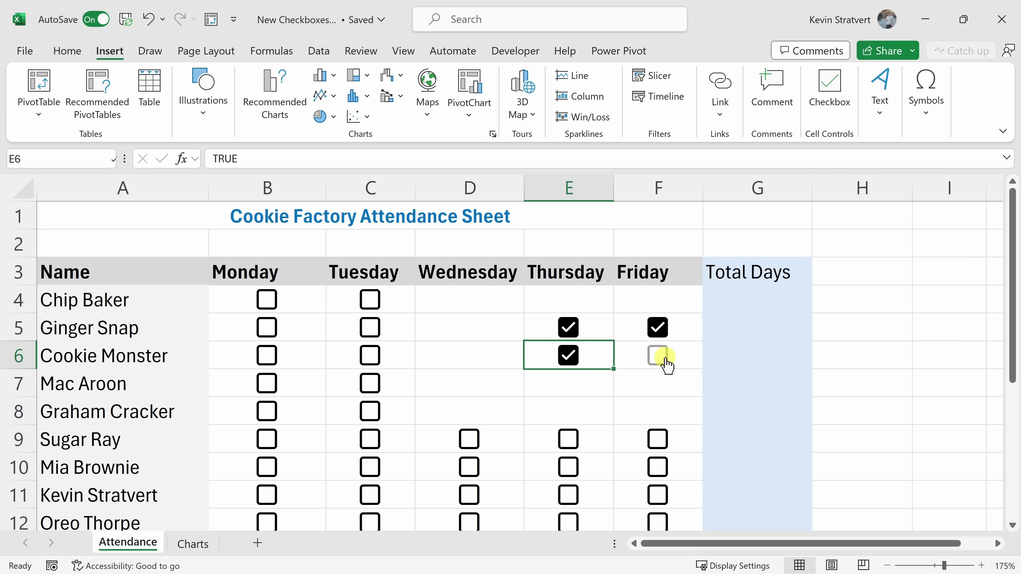
left_click(663, 362)
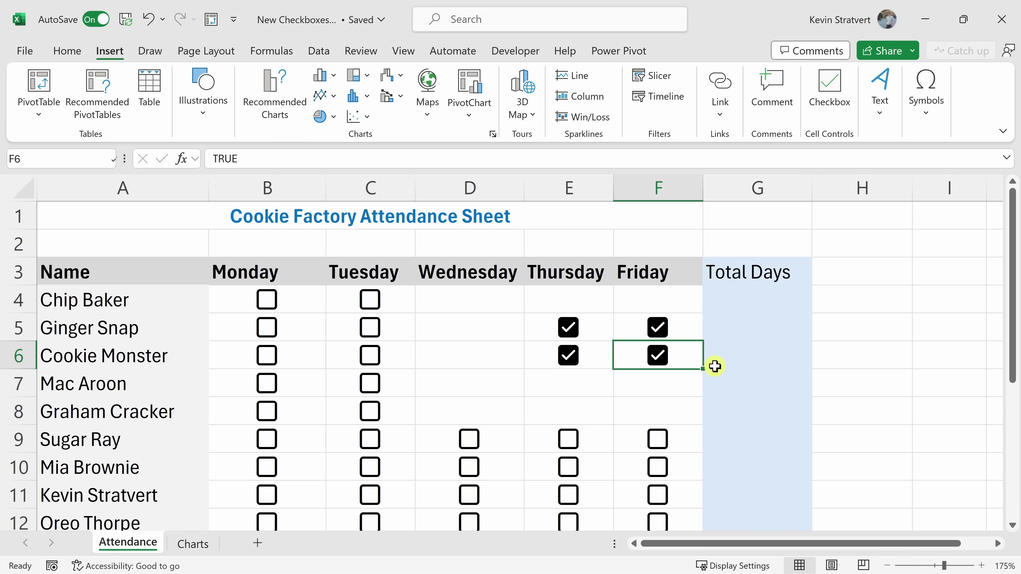
Step: Clear all contents and formatting from the checkbox range B4:F12
left_click_drag(313, 304, 677, 465)
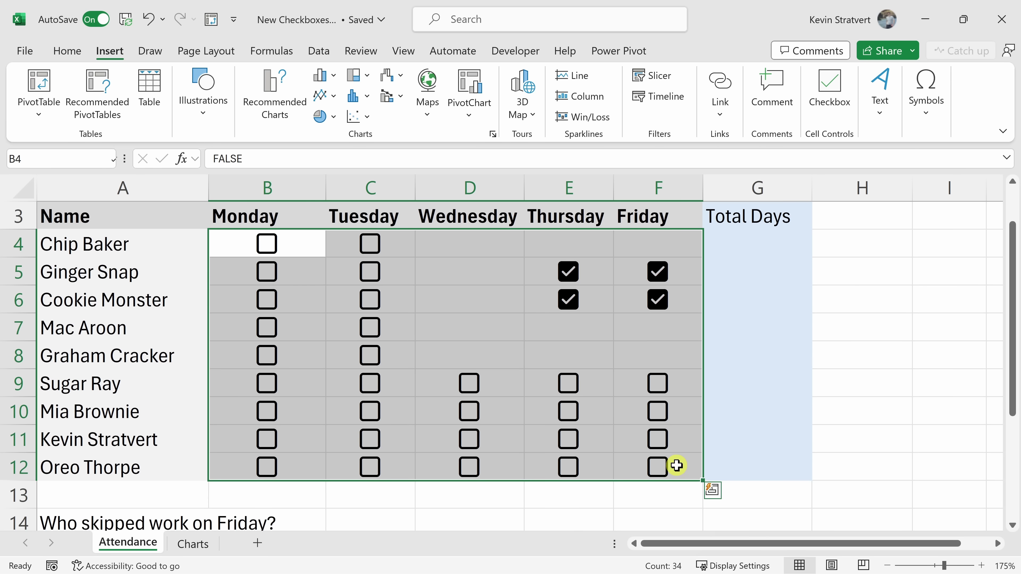
scroll(676, 465, "up", 1)
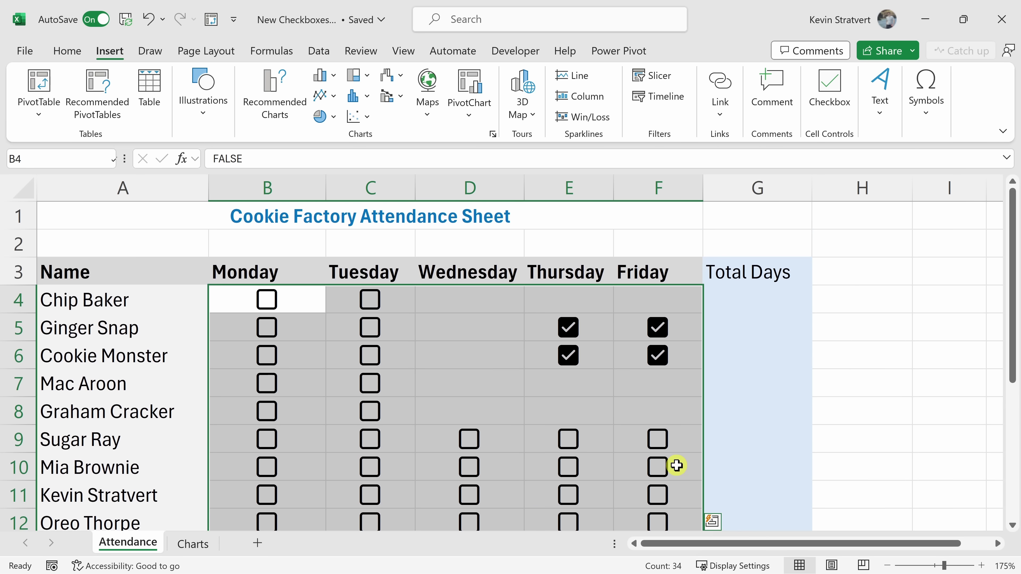
left_click(75, 51)
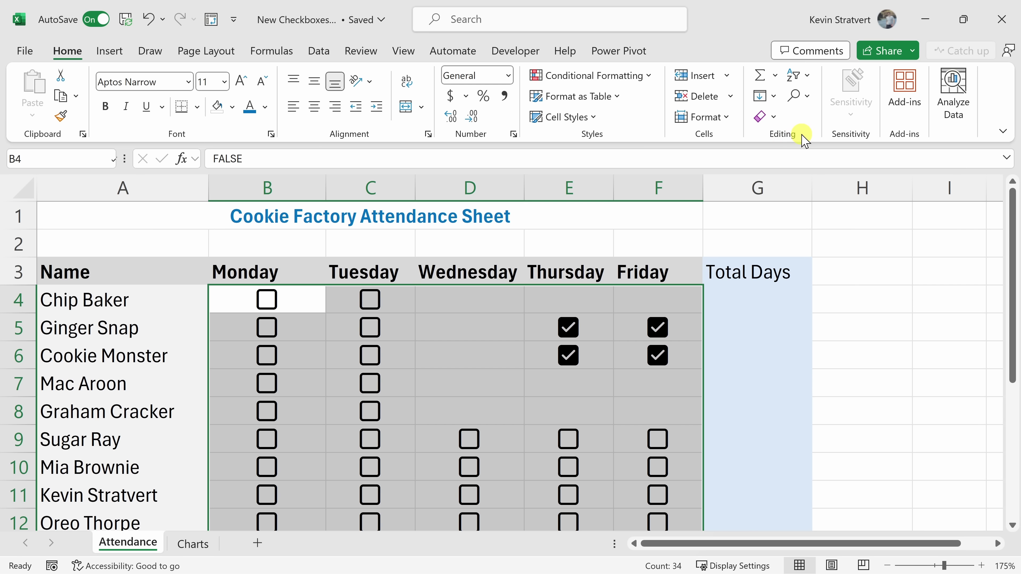
left_click(773, 117)
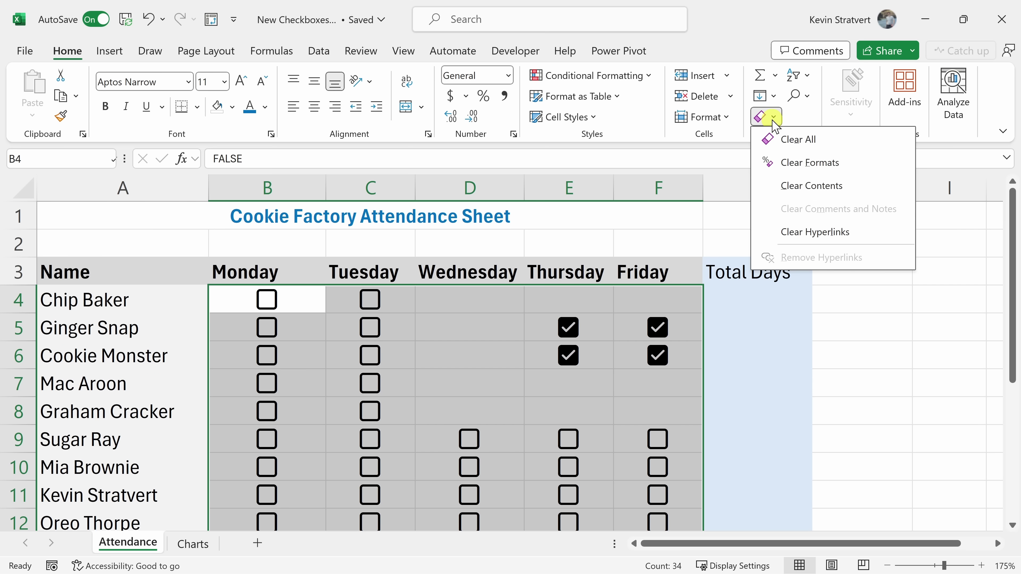
left_click(800, 140)
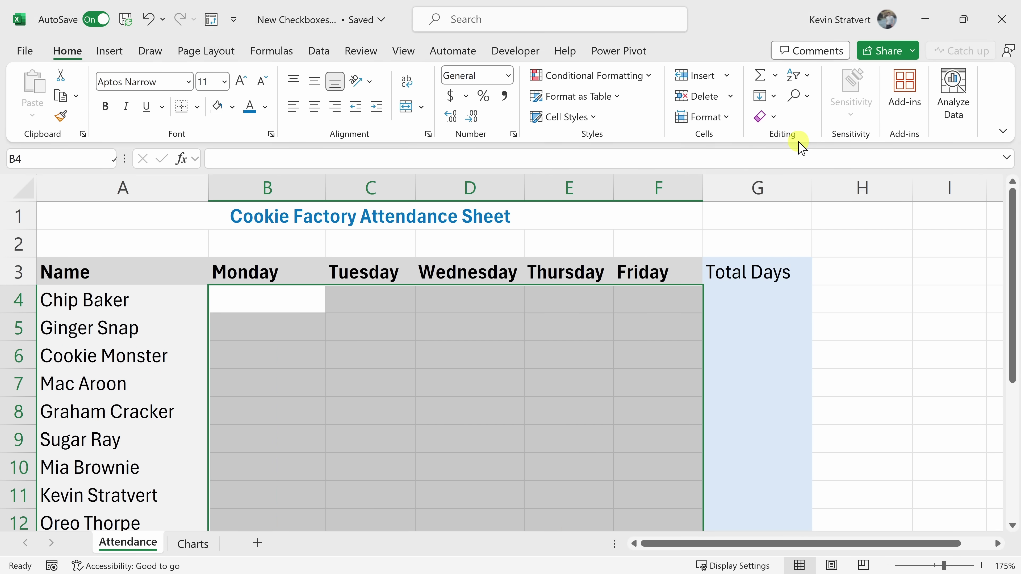
left_click(271, 297)
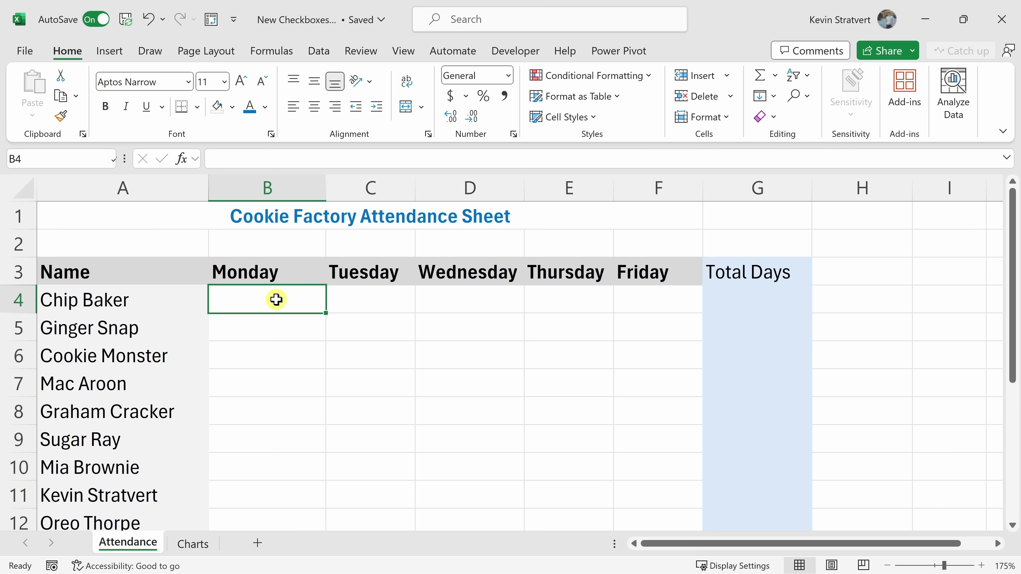
left_click(360, 326)
left_click(360, 302)
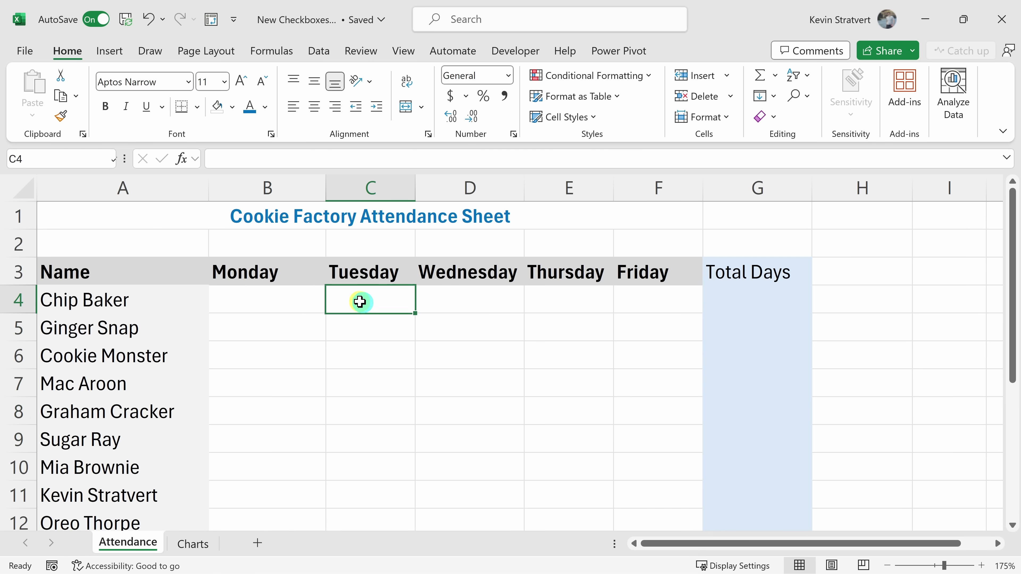
left_click(288, 300)
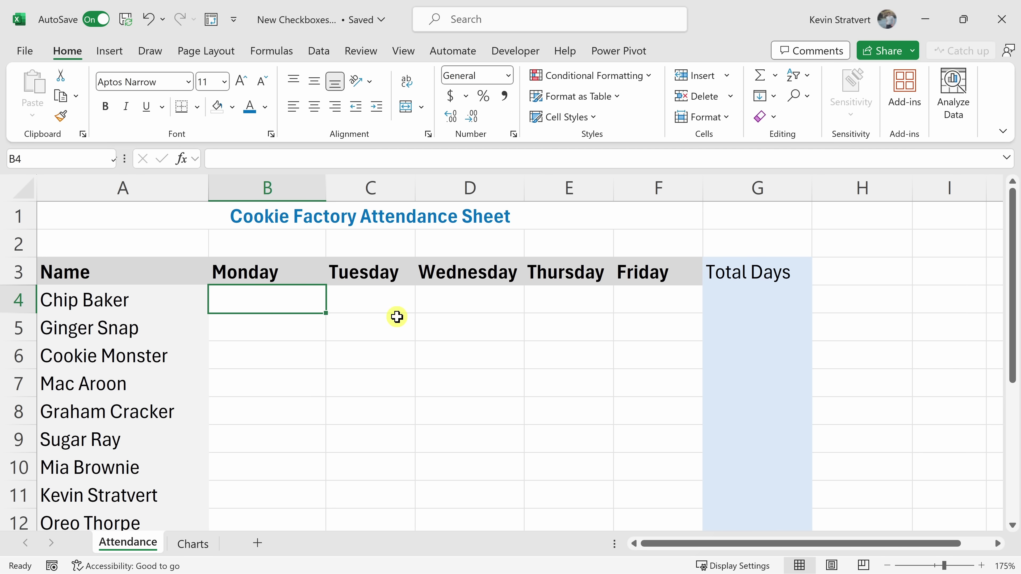
scroll(397, 312, "down", 1)
scroll(397, 307, "up", 1)
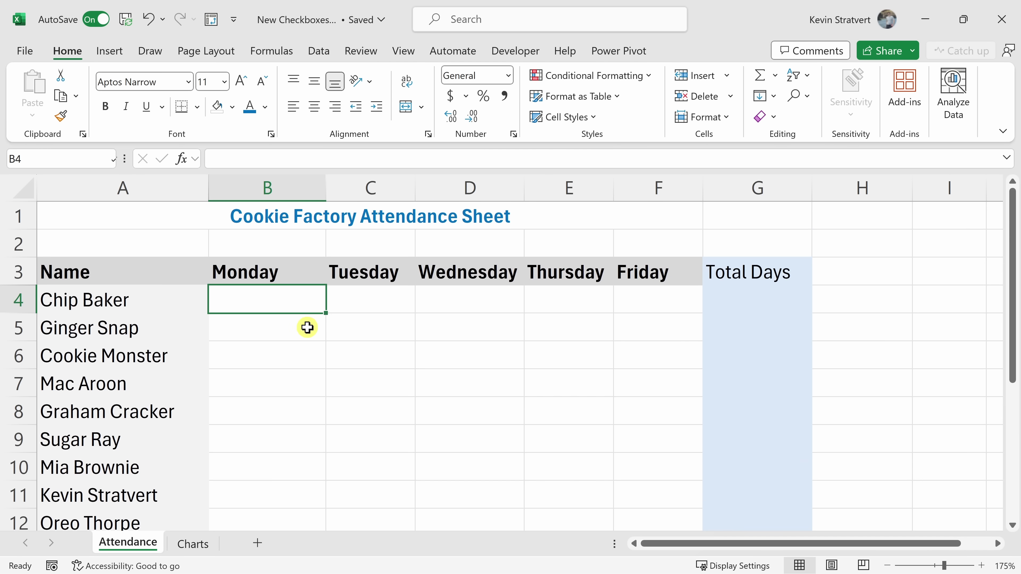
Step: Insert checkboxes in all Monday through Friday attendance cells, range B4:F12
left_click_drag(271, 297, 677, 520)
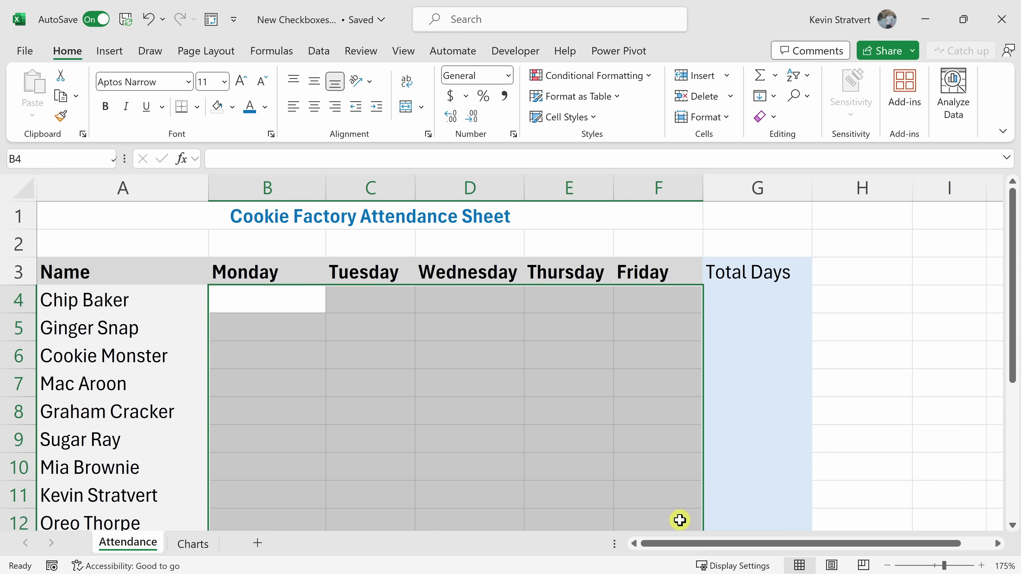
left_click(109, 52)
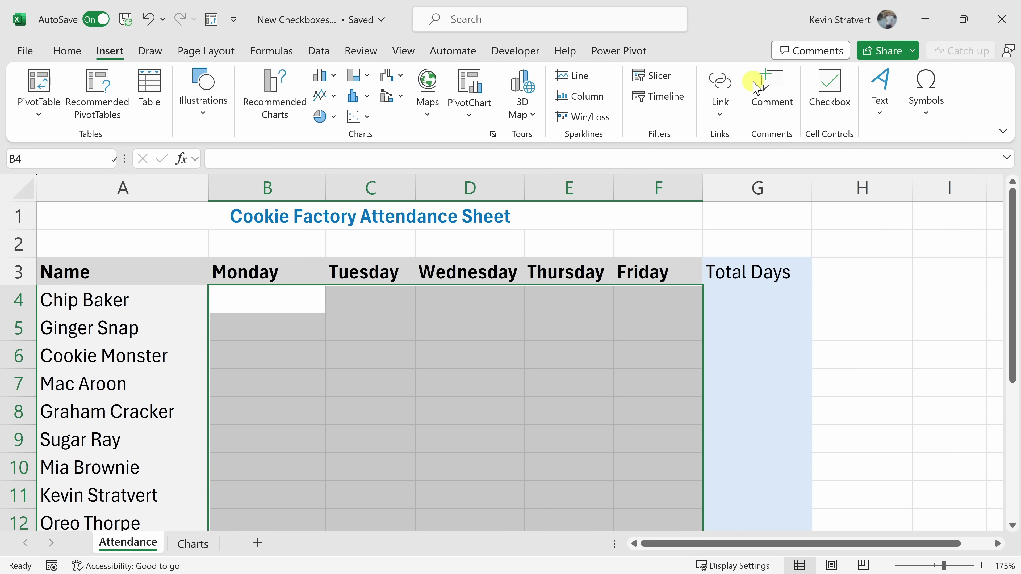
left_click(828, 90)
scroll(621, 266, "down", 1)
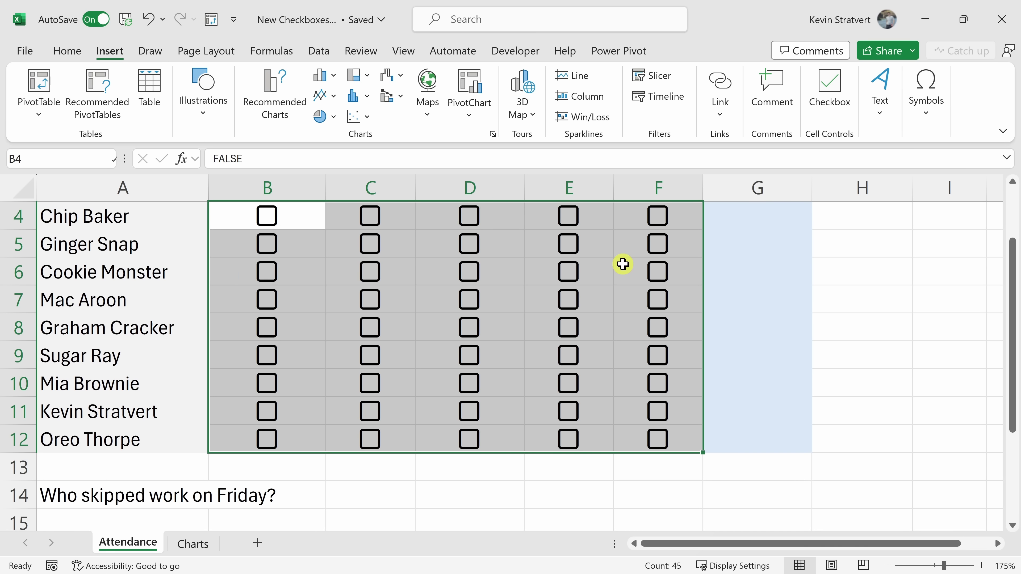
scroll(623, 266, "up", 1)
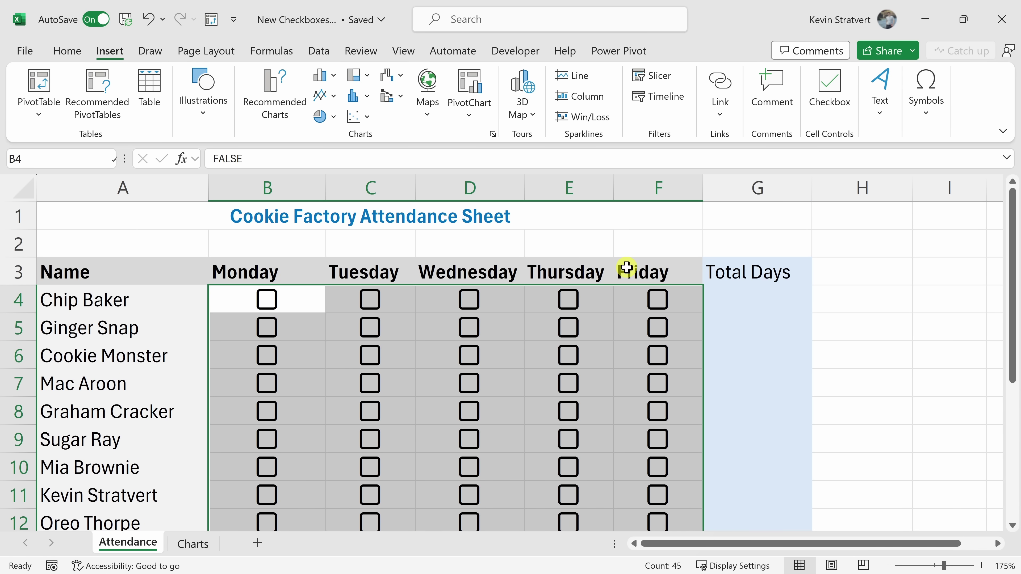
Step: Enlarge the checkbox in cell B4 to font size 20 and reduce it to size 14
left_click(315, 300)
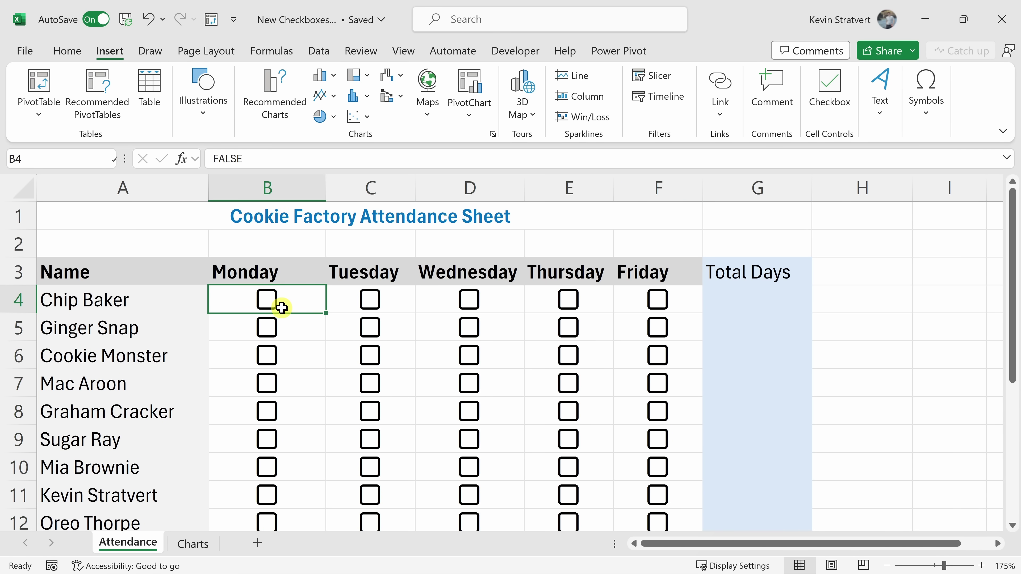
left_click(62, 55)
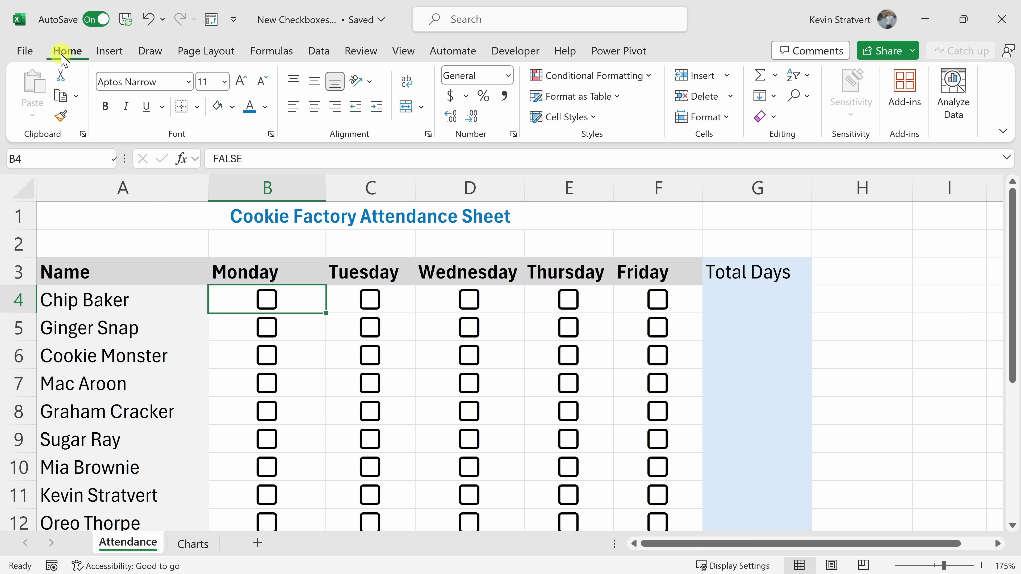
left_click(240, 80)
left_click(240, 81)
left_click(240, 80)
left_click(240, 80)
left_click(240, 80)
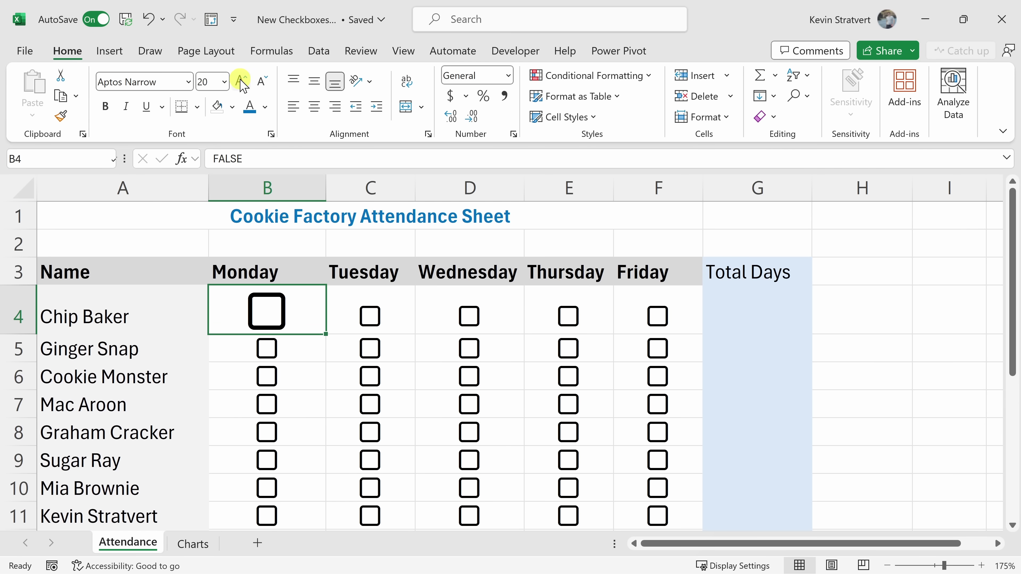
left_click(262, 81)
left_click(261, 80)
left_click(262, 80)
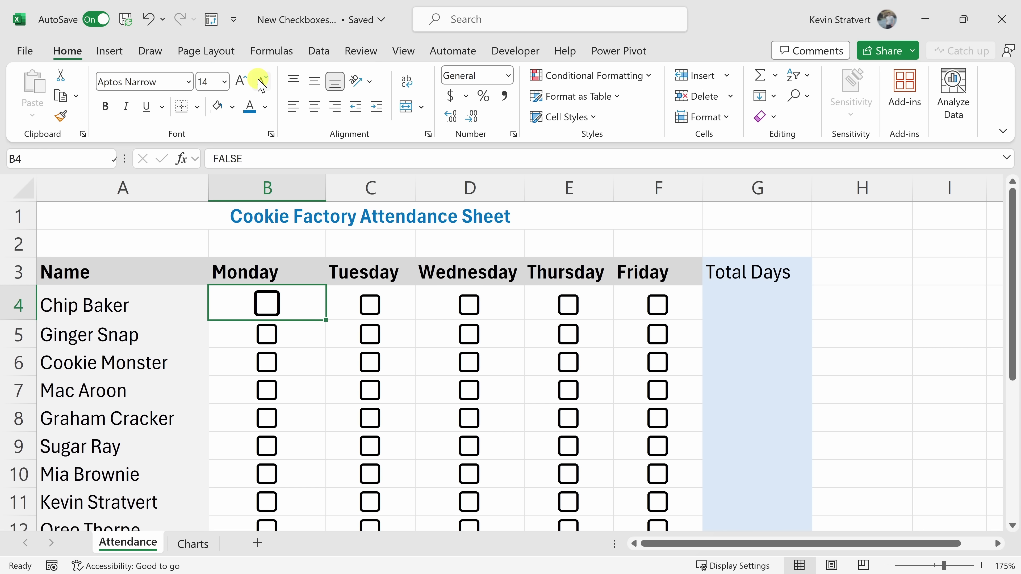
Step: Color the checkbox in cell B4 red and right-align it in the cell
left_click(265, 107)
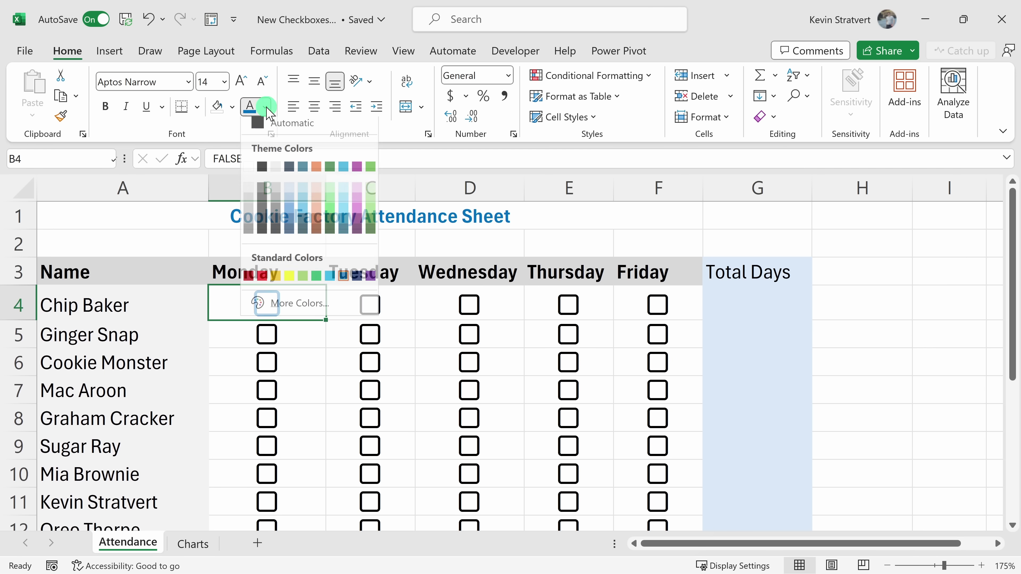
left_click(262, 282)
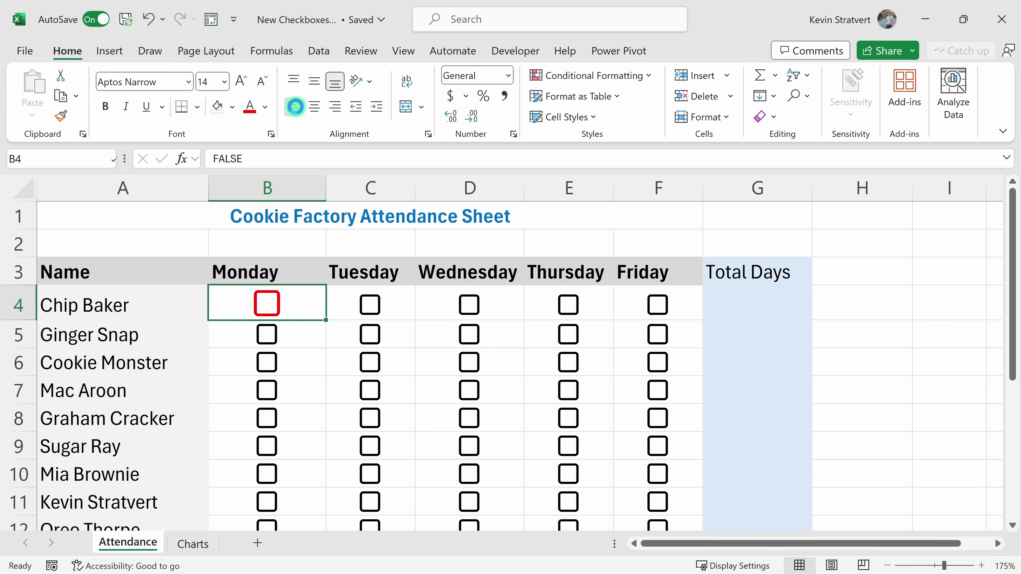
left_click(294, 107)
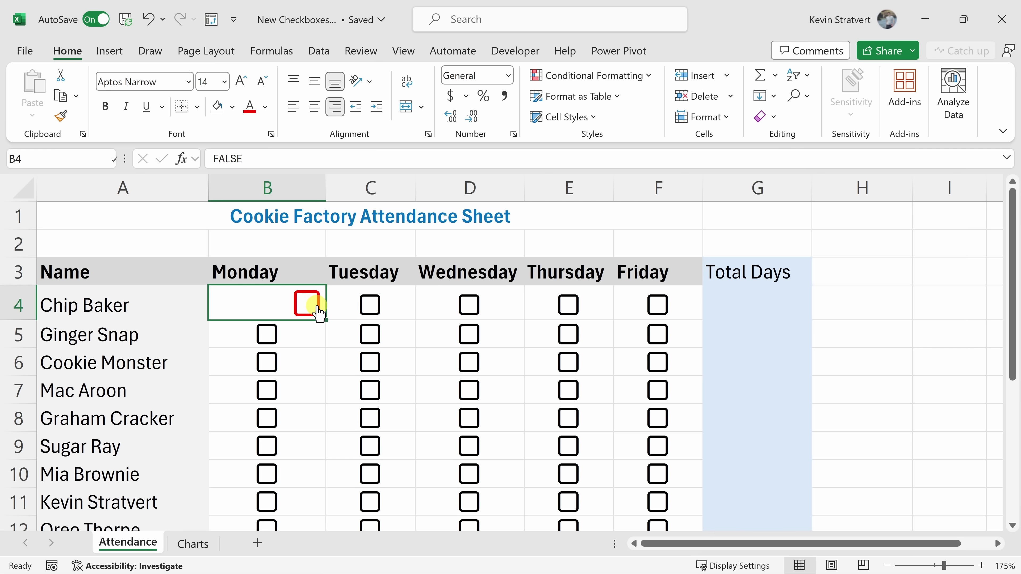
Step: Copy the formatting of the Tuesday checkbox in C4 onto the checkbox in B4 with Format Painter
left_click(403, 305)
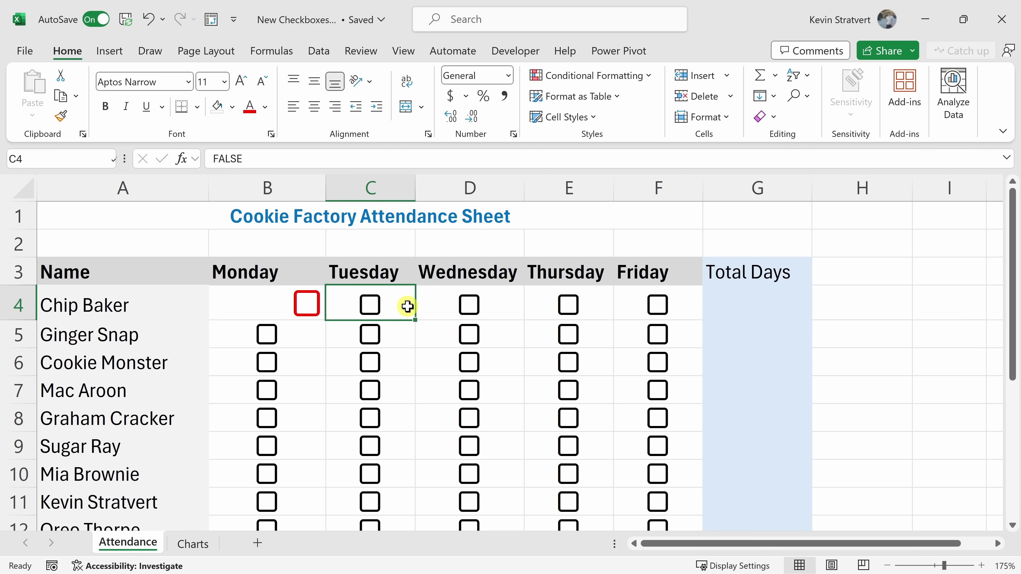
left_click(60, 116)
left_click(257, 315)
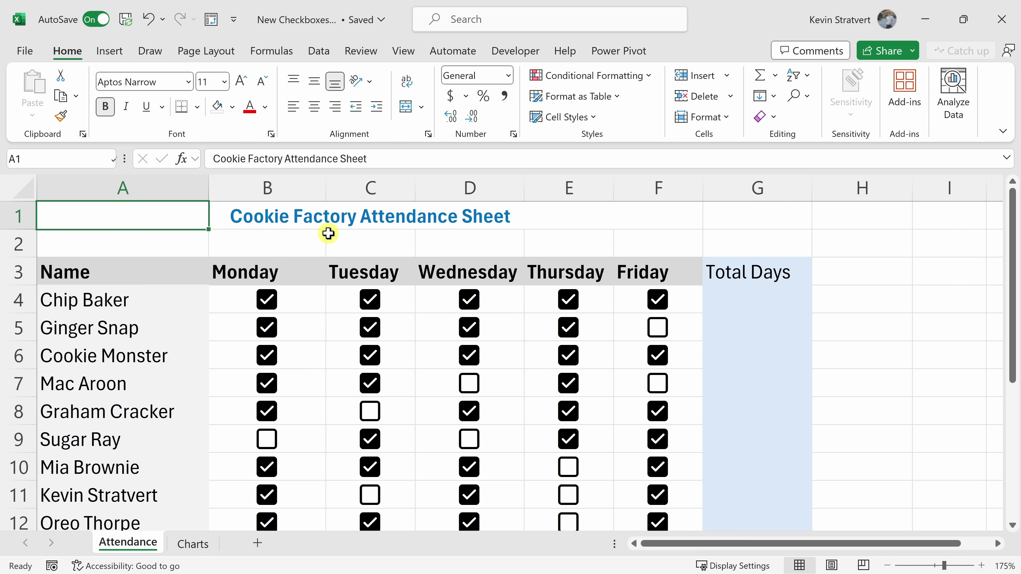
Step: Examine the row 4 attendance checkboxes and the underlying values of the Friday checkboxes in F4 and F5
left_click_drag(177, 293, 161, 478)
left_click(230, 294)
left_click_drag(230, 295, 698, 300)
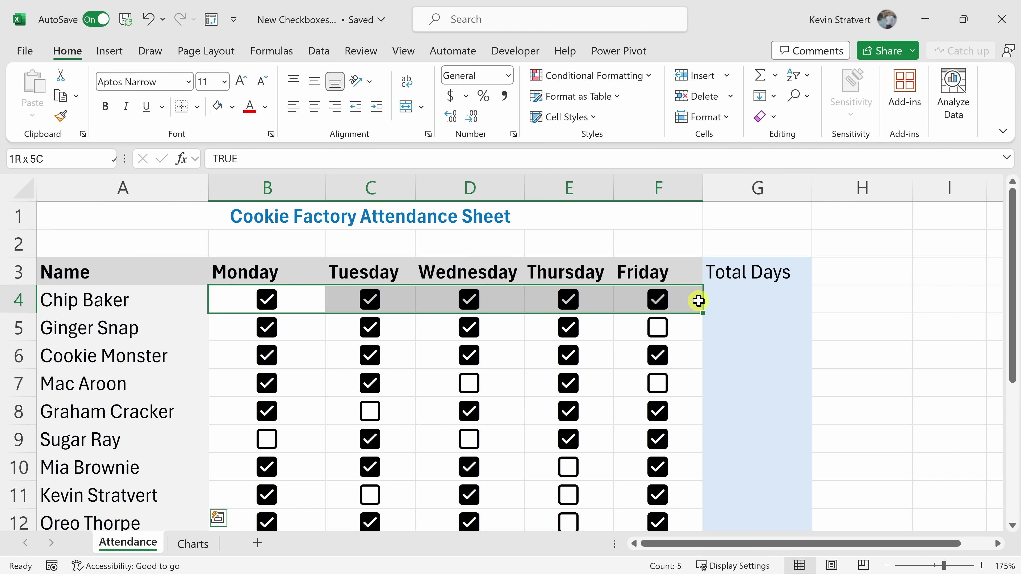
left_click(736, 301)
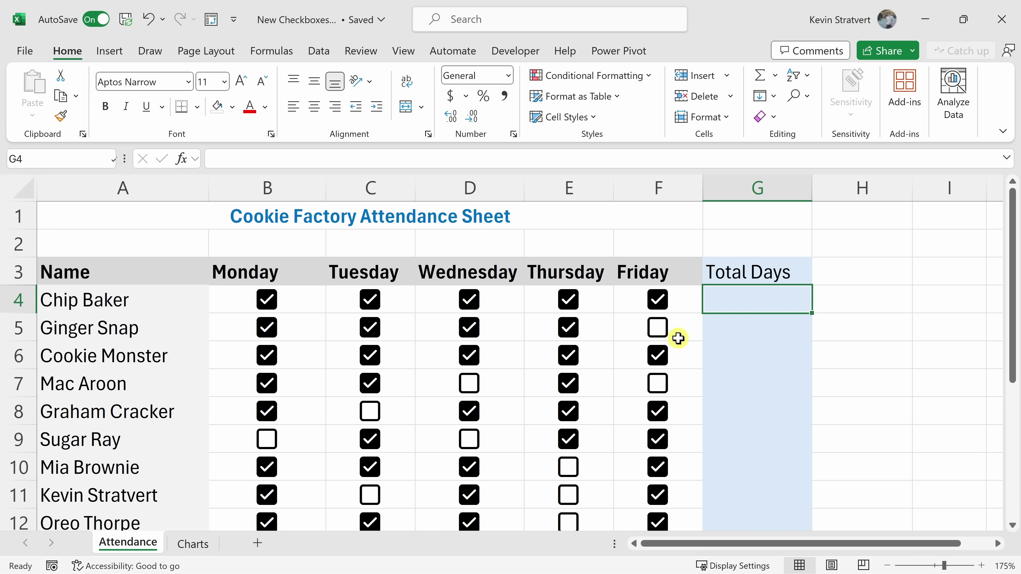
left_click(690, 298)
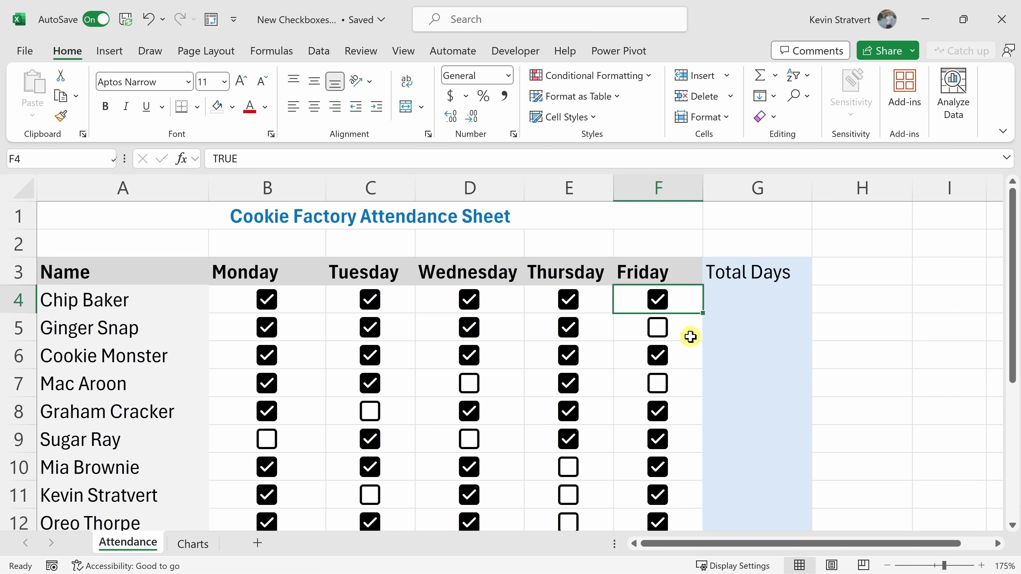
left_click(685, 327)
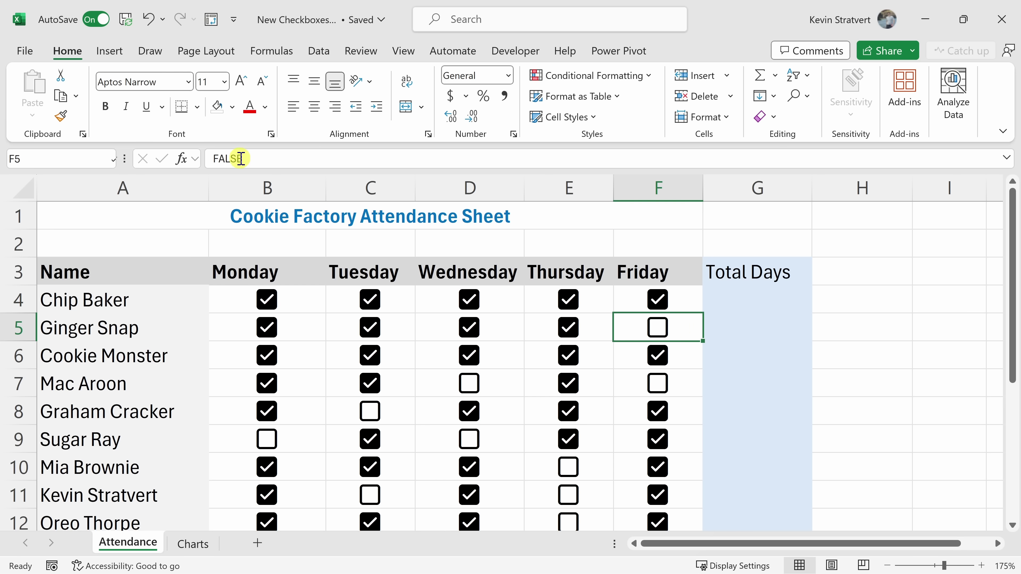
Step: Insert a COUNTIF function in Total Days cell G4 with range B4:F4 and criteria true
left_click(730, 297)
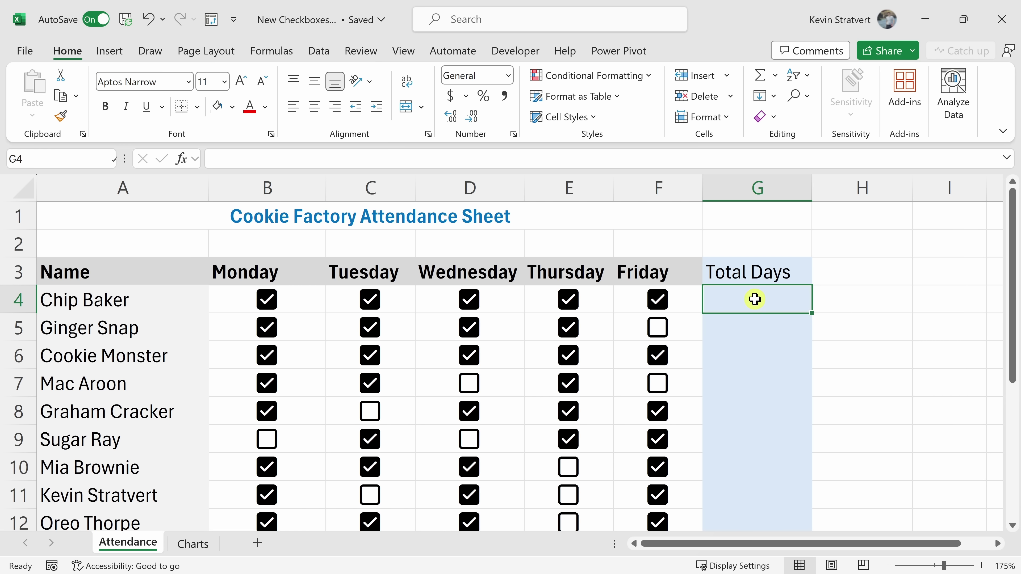
left_click(185, 160)
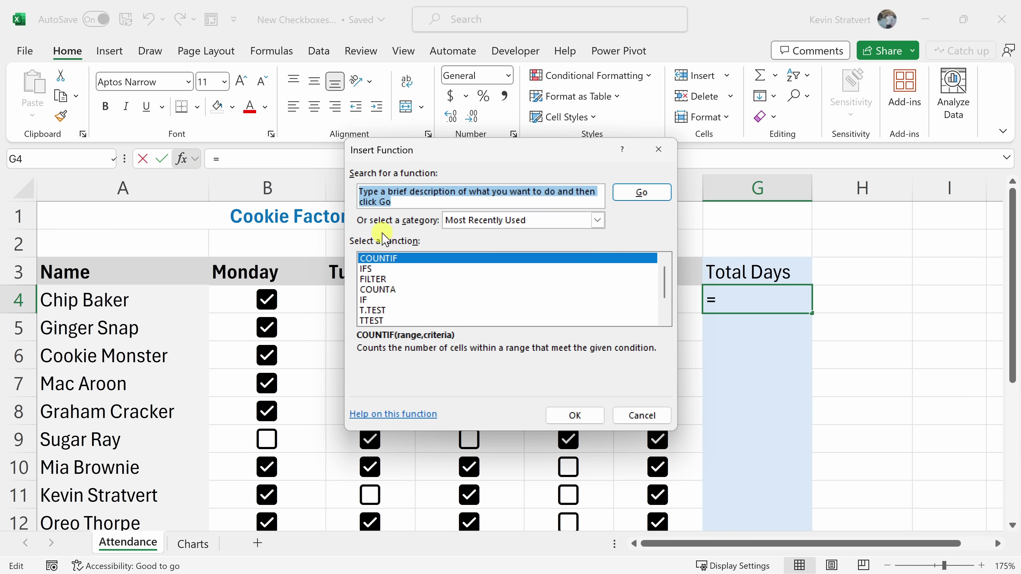
left_click(396, 258)
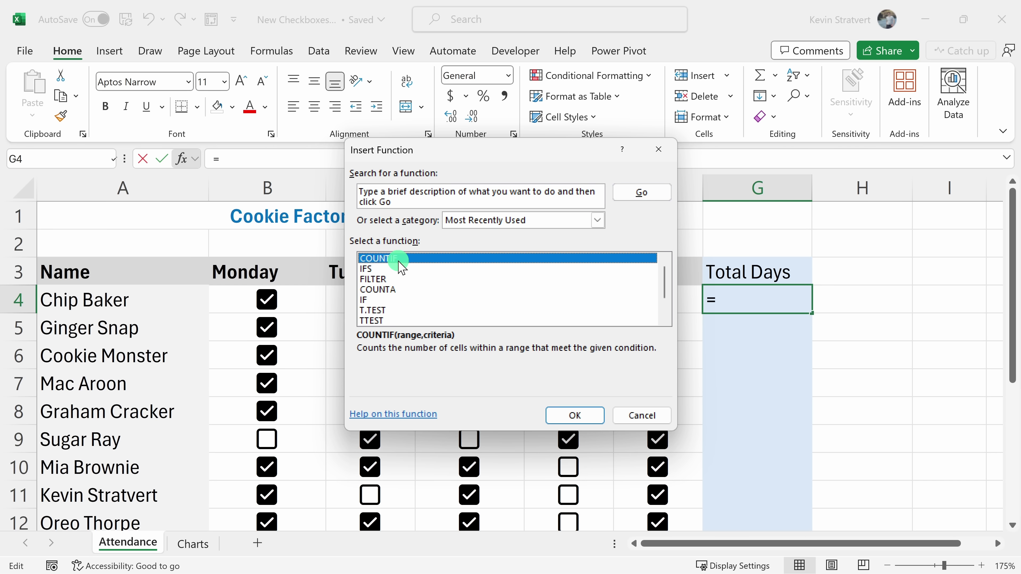
left_click(574, 415)
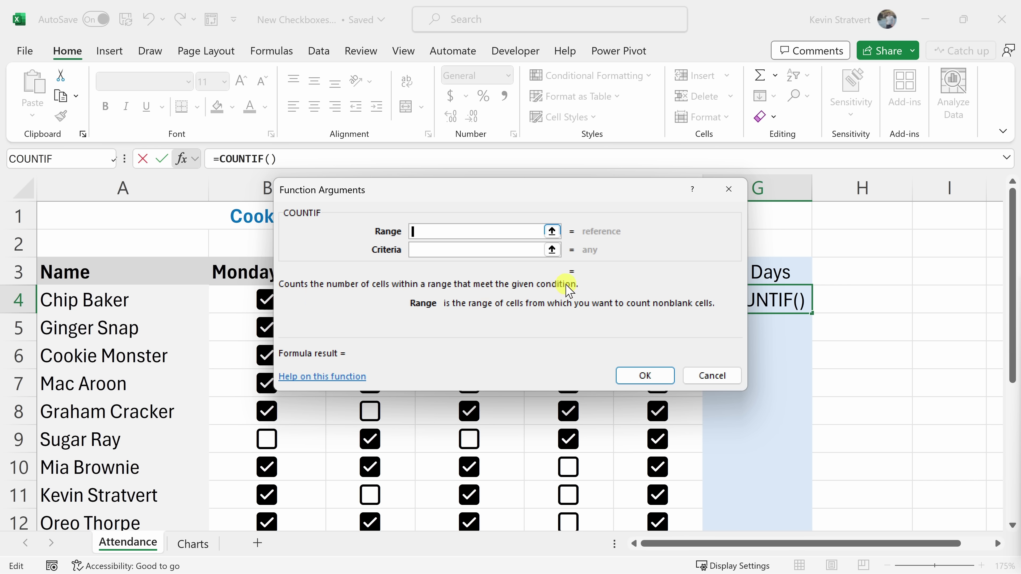
left_click_drag(549, 194, 559, 64)
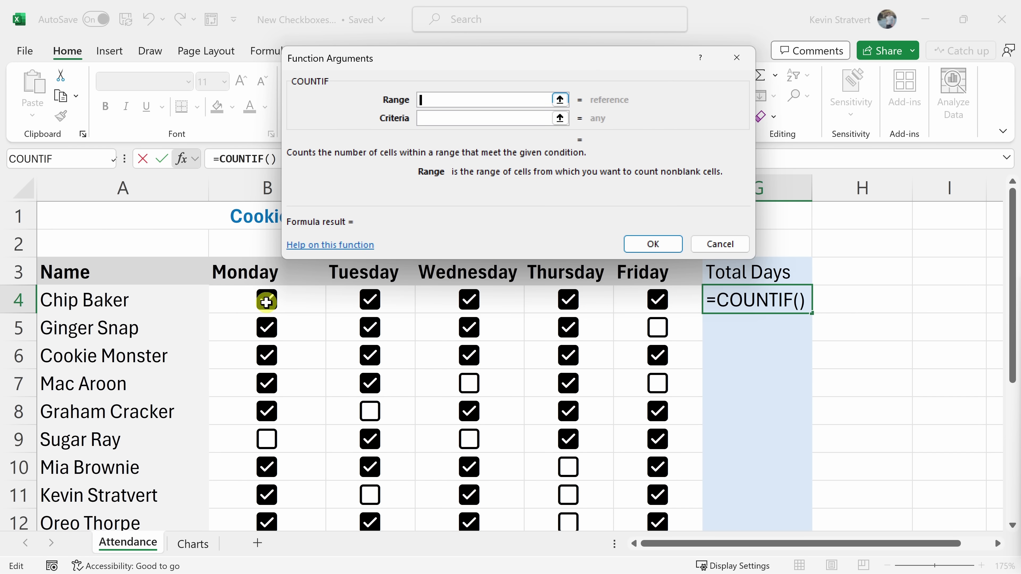
left_click_drag(681, 304, 296, 310)
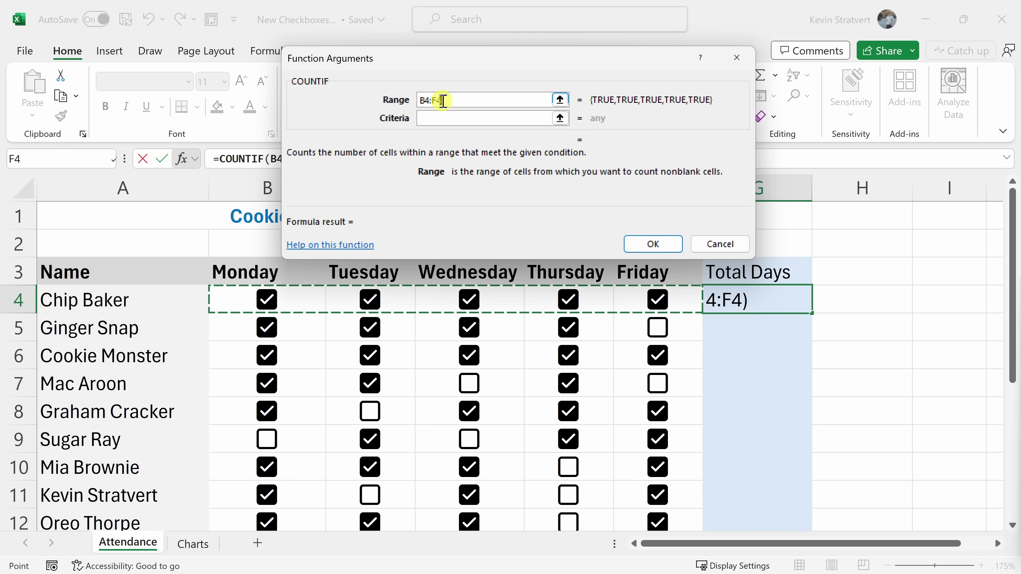
left_click(436, 117)
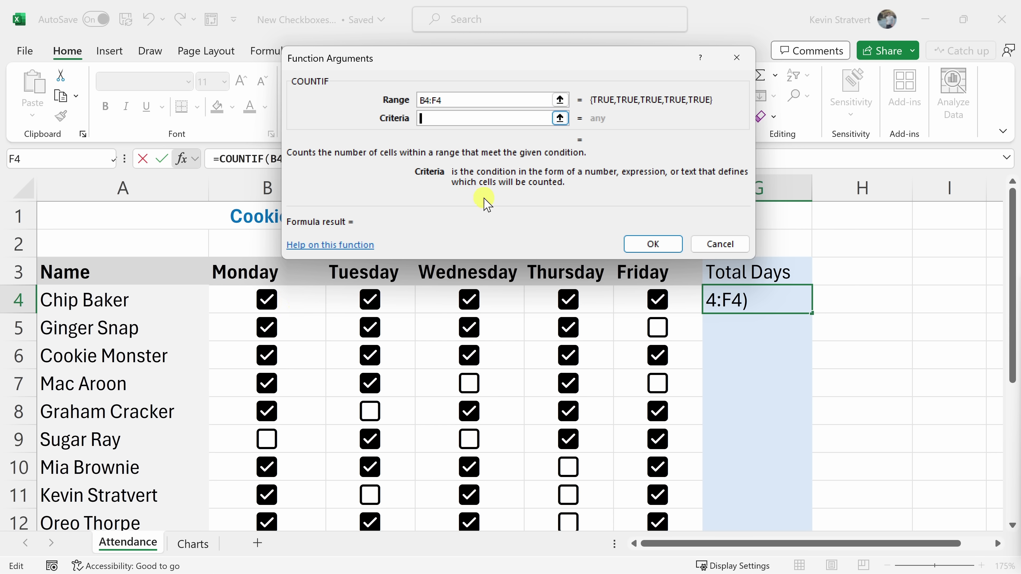
type("true")
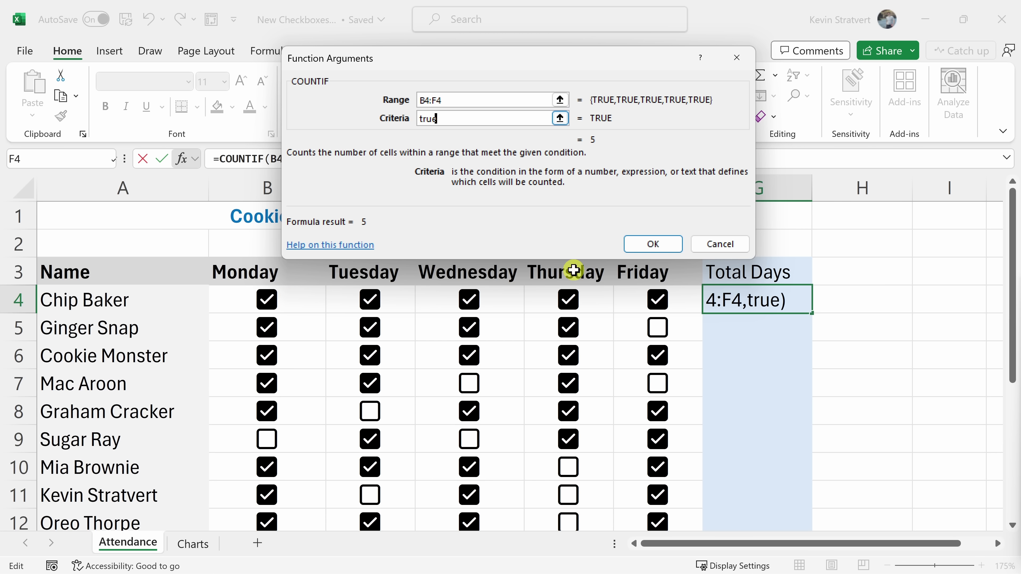
left_click(658, 244)
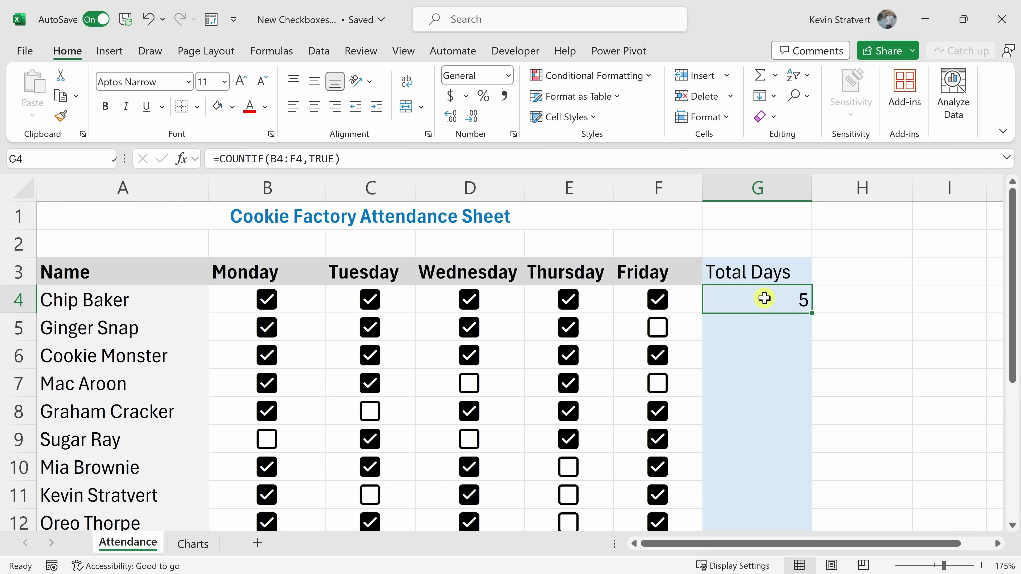
Step: Fill the G4 formula down the Total Days column to row 12 and inspect the copies in G5 and G7
double_click(813, 315)
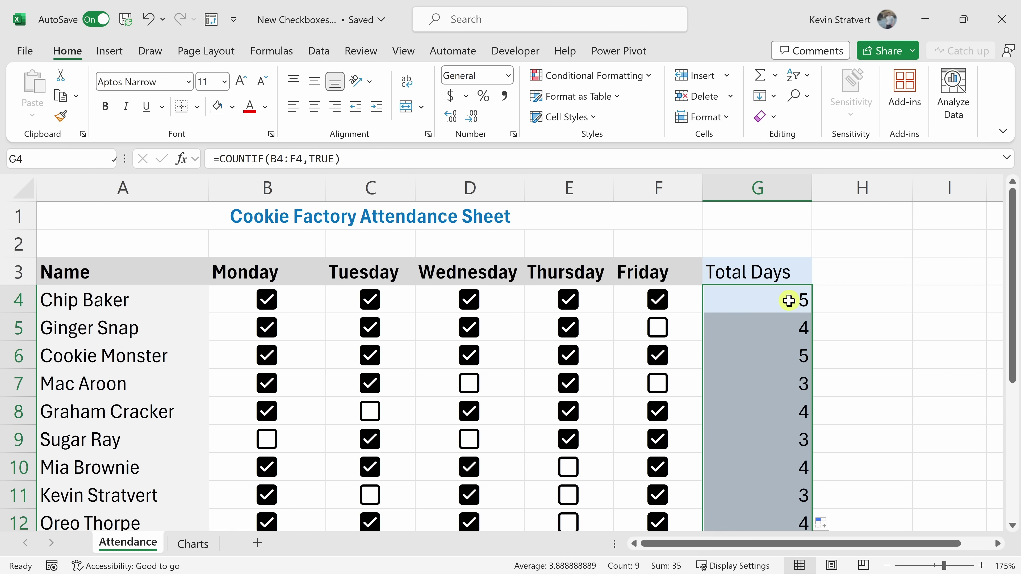
scroll(788, 301, "down", 2)
scroll(790, 322, "up", 2)
left_click(791, 324)
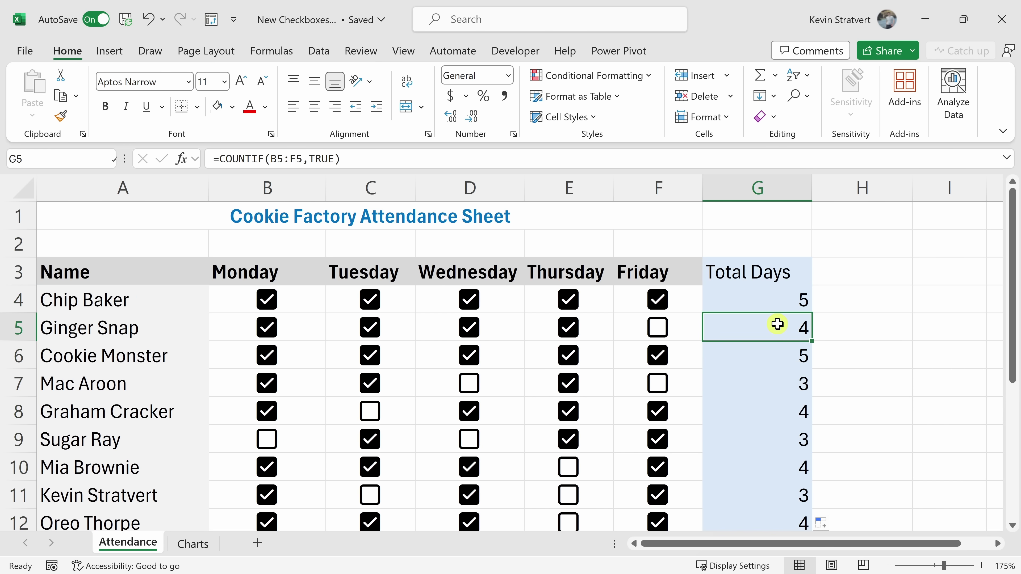
left_click(778, 385)
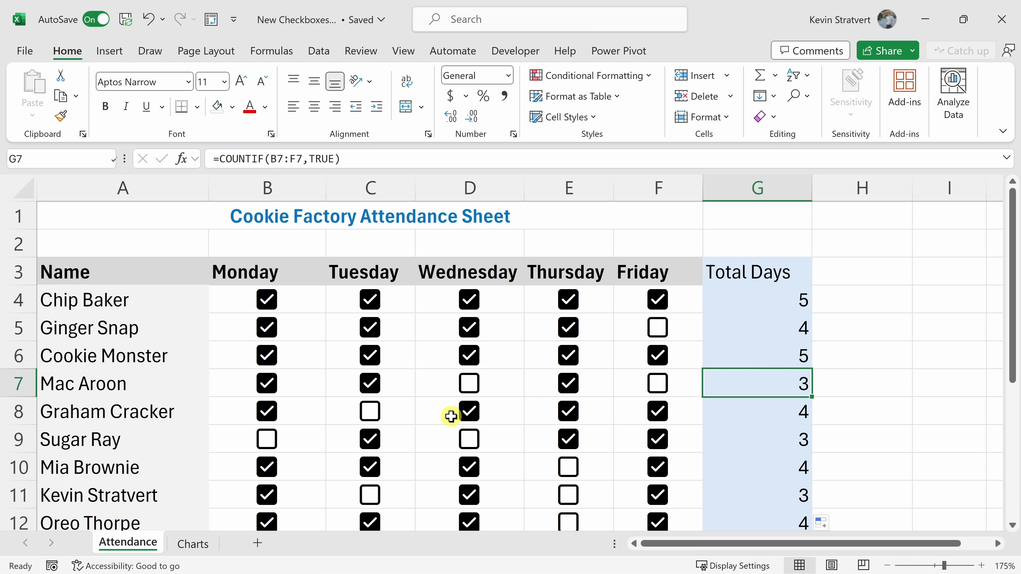
Step: Turn on filtering for the attendance table's header row, starting from the Friday header in F3
left_click(651, 272)
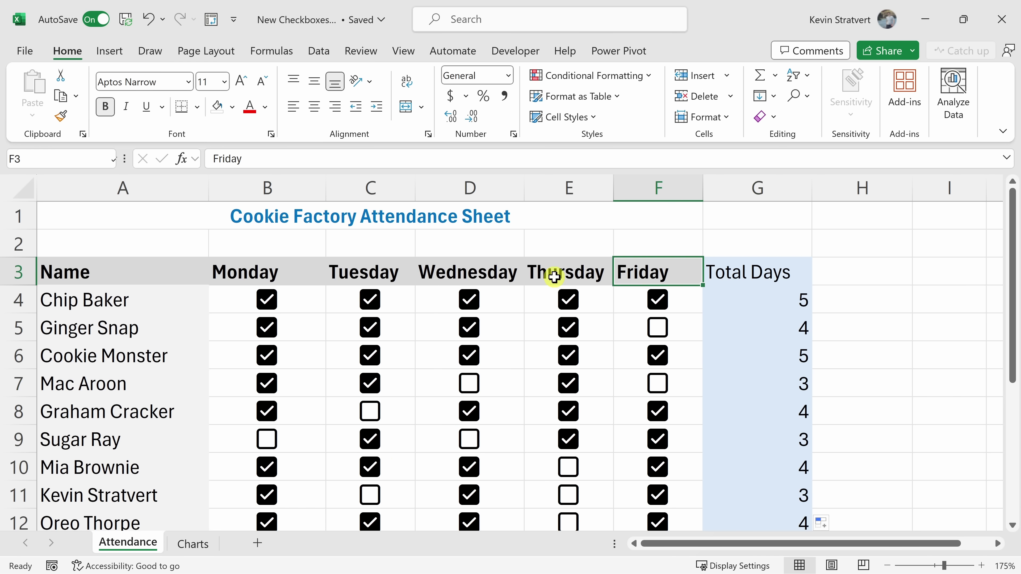
left_click(319, 54)
left_click(523, 96)
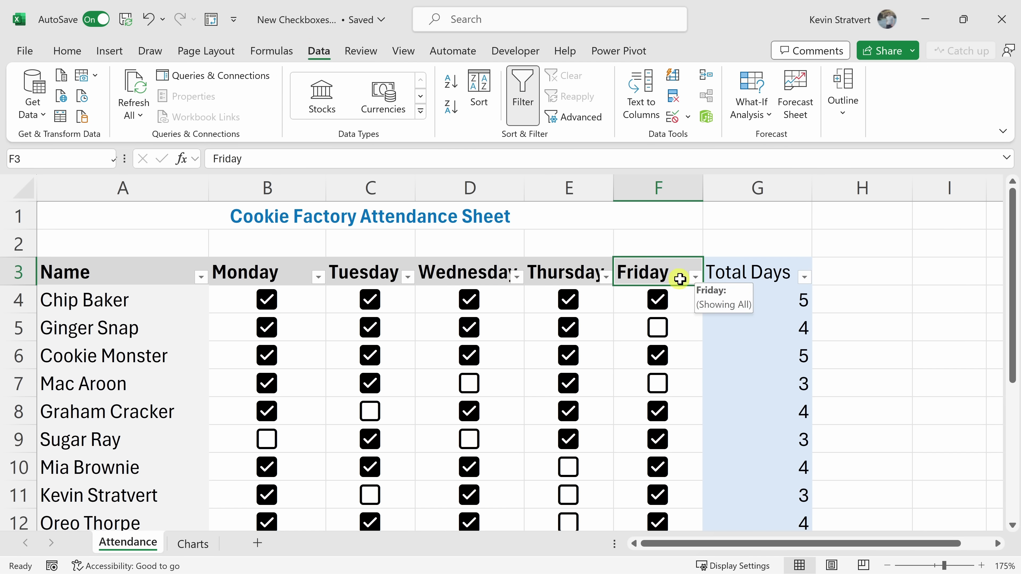
Step: Filter the Friday column to show only the rows whose checkbox value is FALSE
left_click(695, 277)
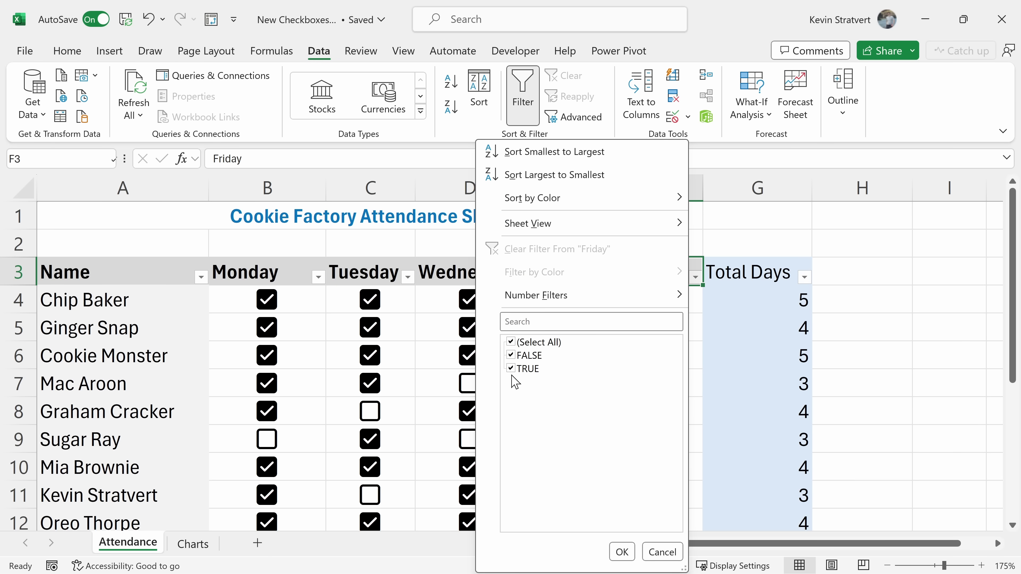
left_click(511, 342)
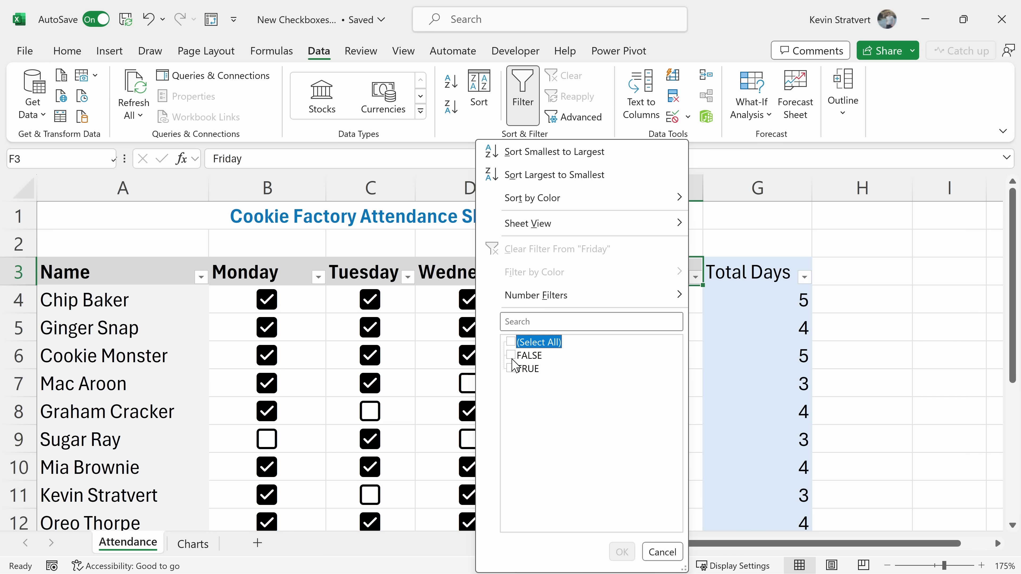
left_click(511, 356)
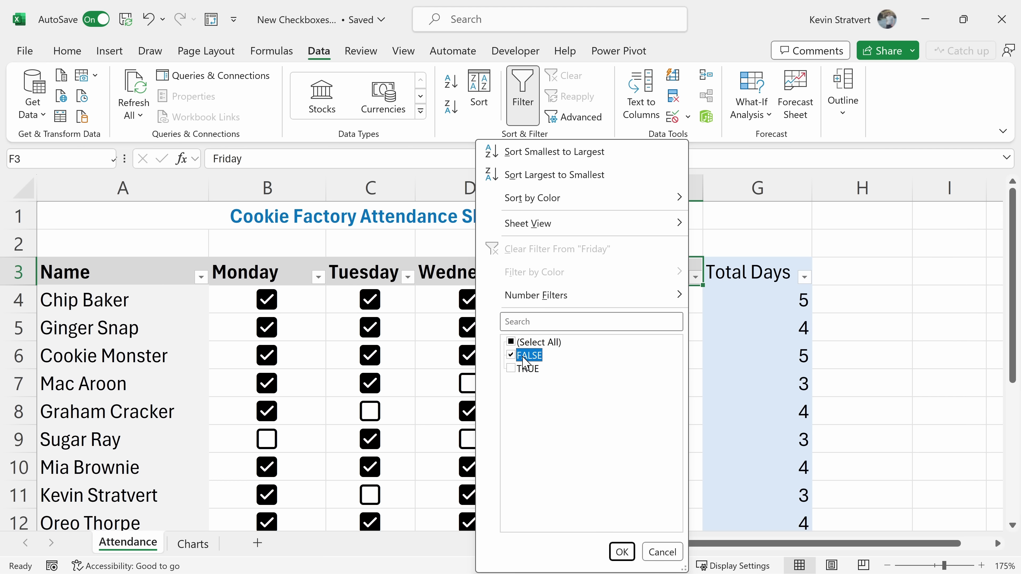
left_click(622, 551)
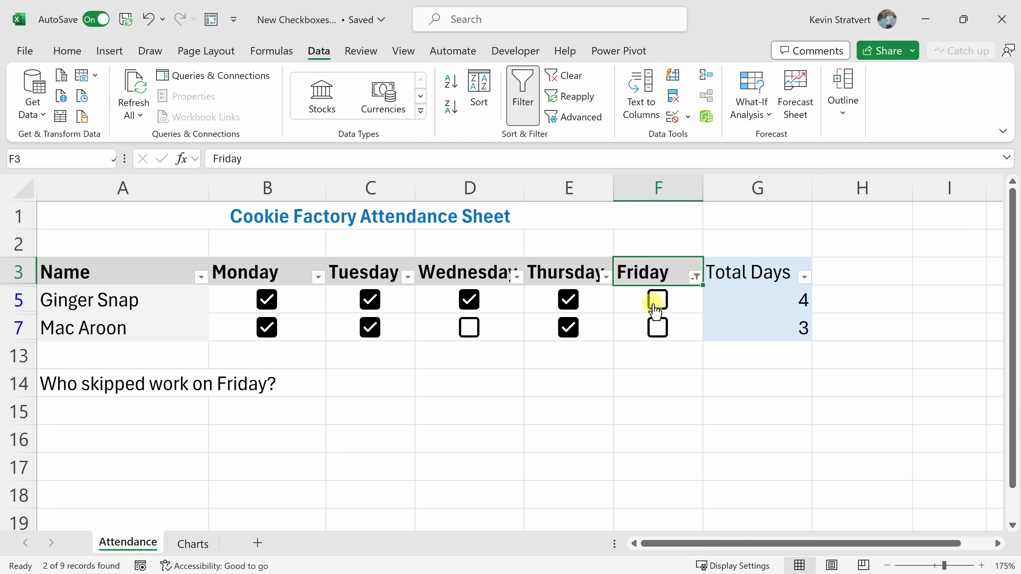
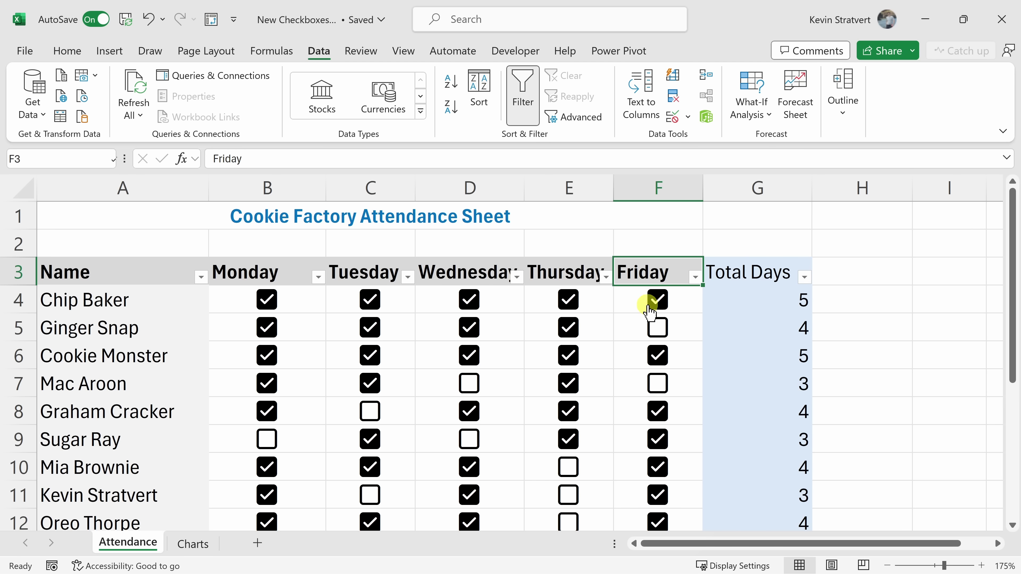
Step: Review the names in A5 and A7, and start a FILTER function in A15 under the question "Who skipped work on Friday?"
scroll(391, 281, "down", 3)
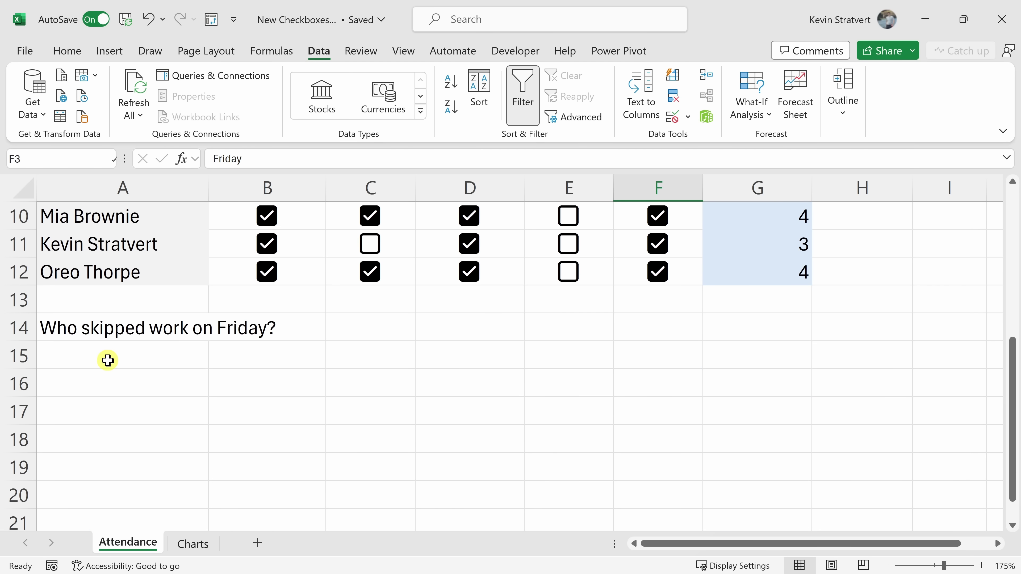
scroll(108, 360, "up", 3)
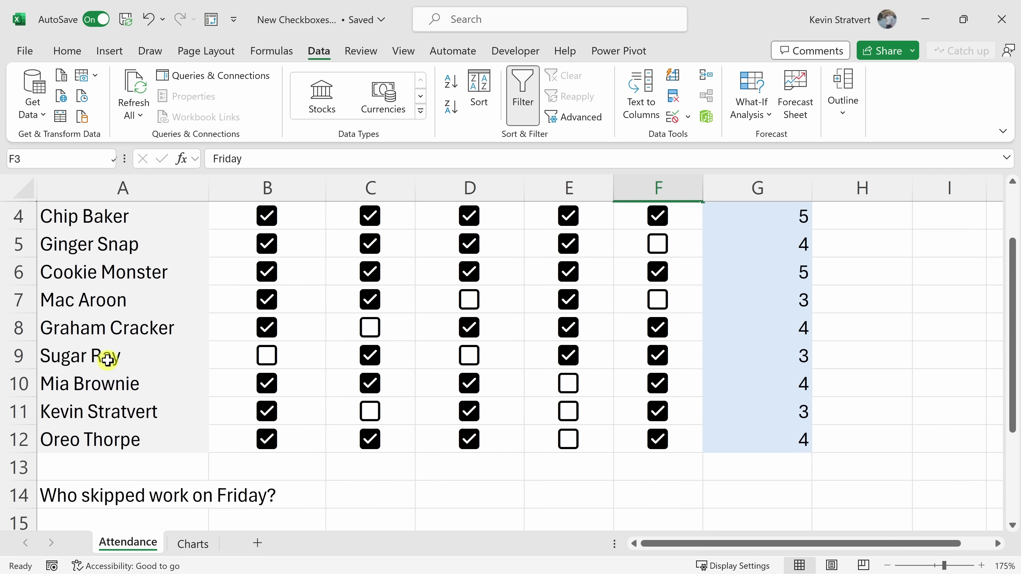
left_click(104, 332)
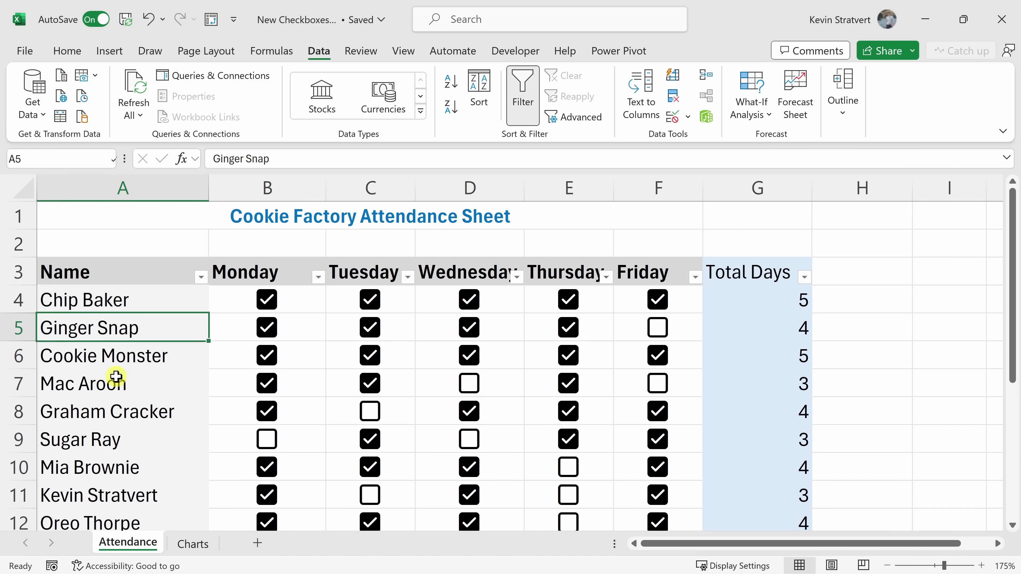
left_click(116, 388)
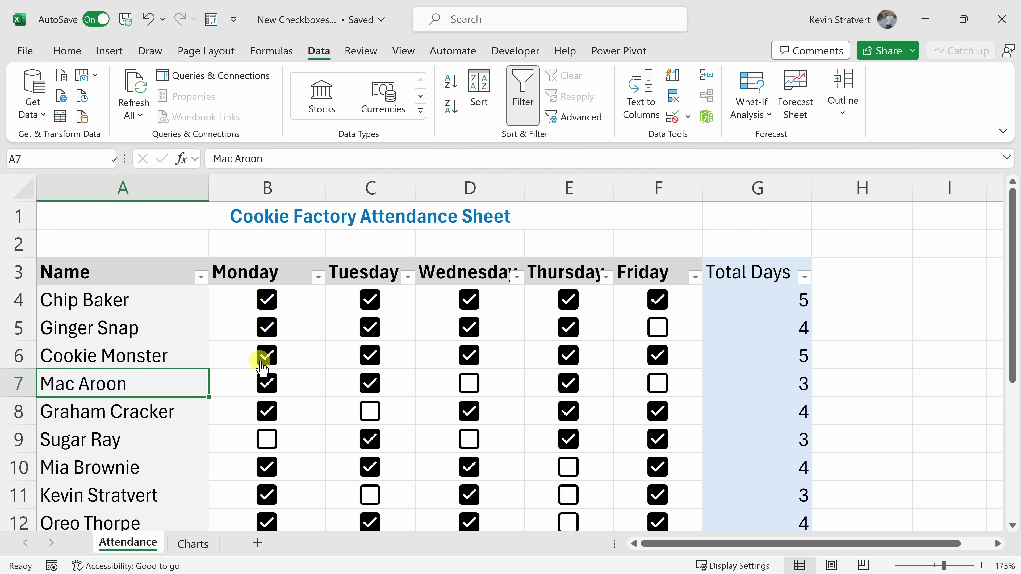
scroll(262, 365, "down", 2)
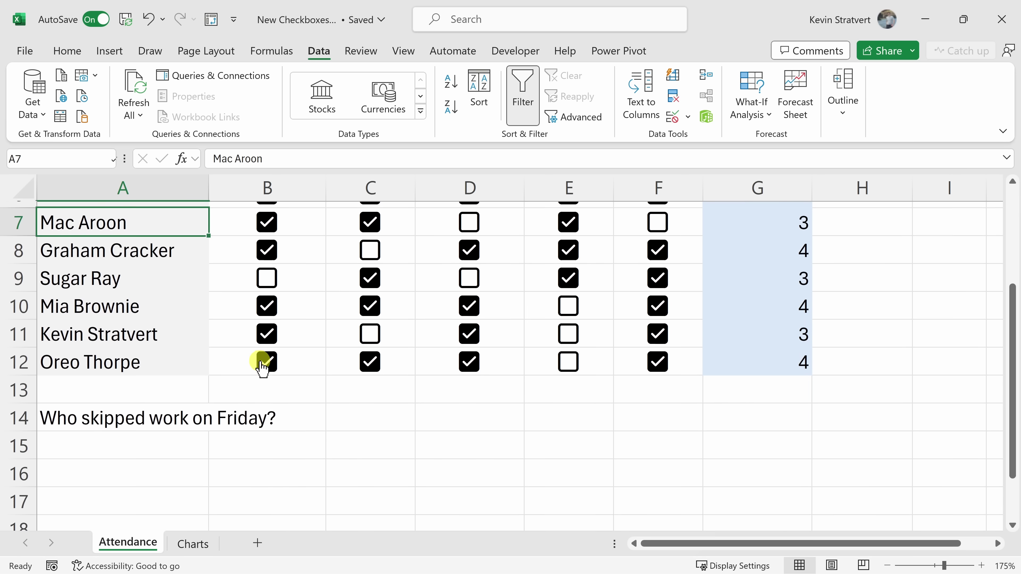
left_click(116, 435)
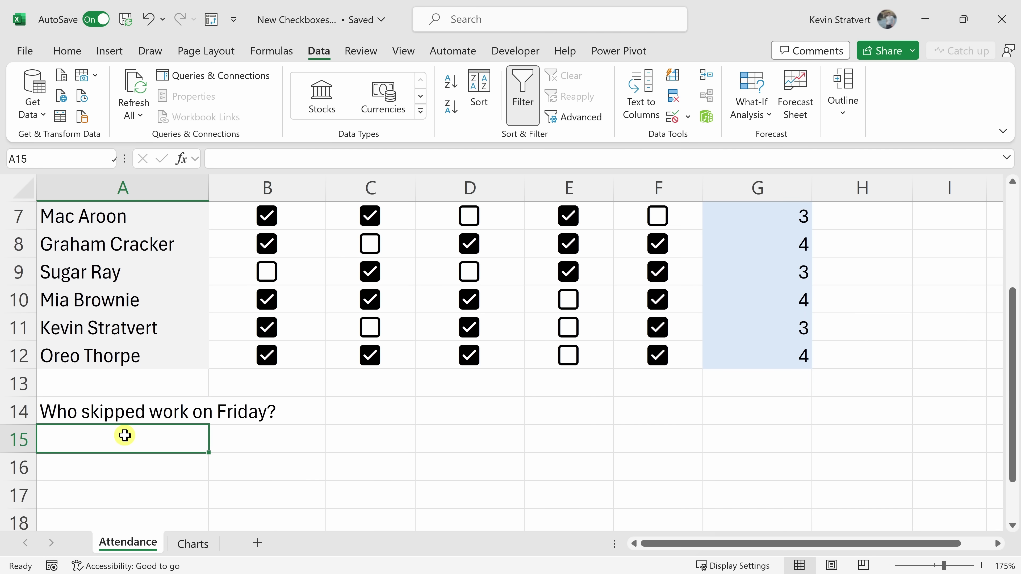
left_click(181, 159)
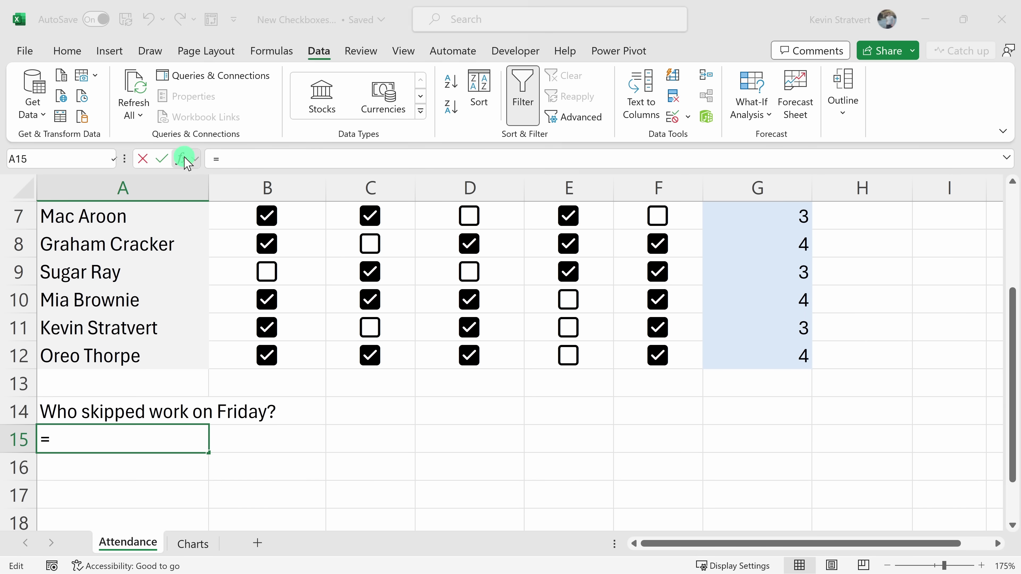
left_click_drag(787, 198, 476, 147)
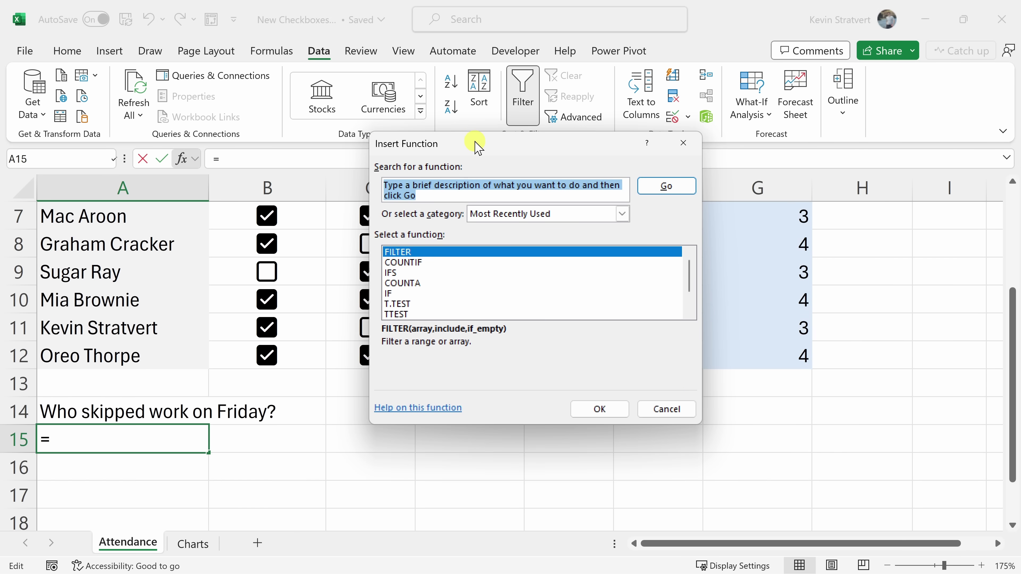
type("filter")
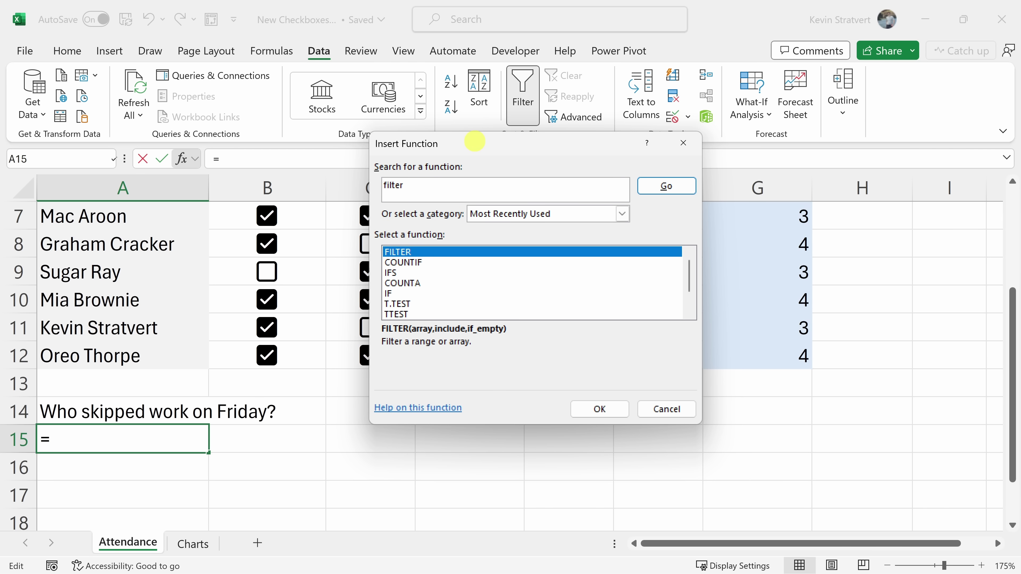
left_click(666, 186)
left_click(407, 252)
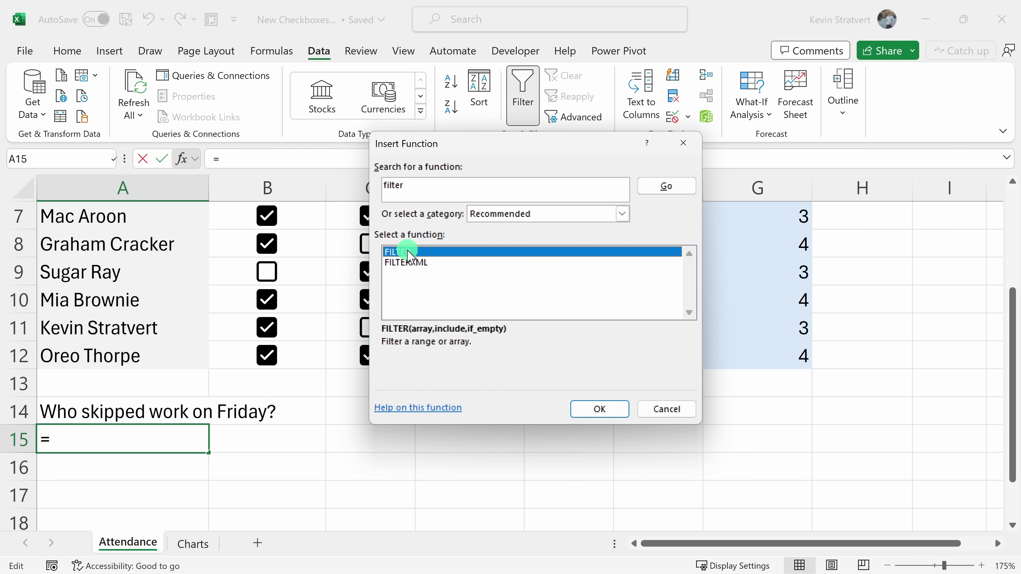
left_click(600, 409)
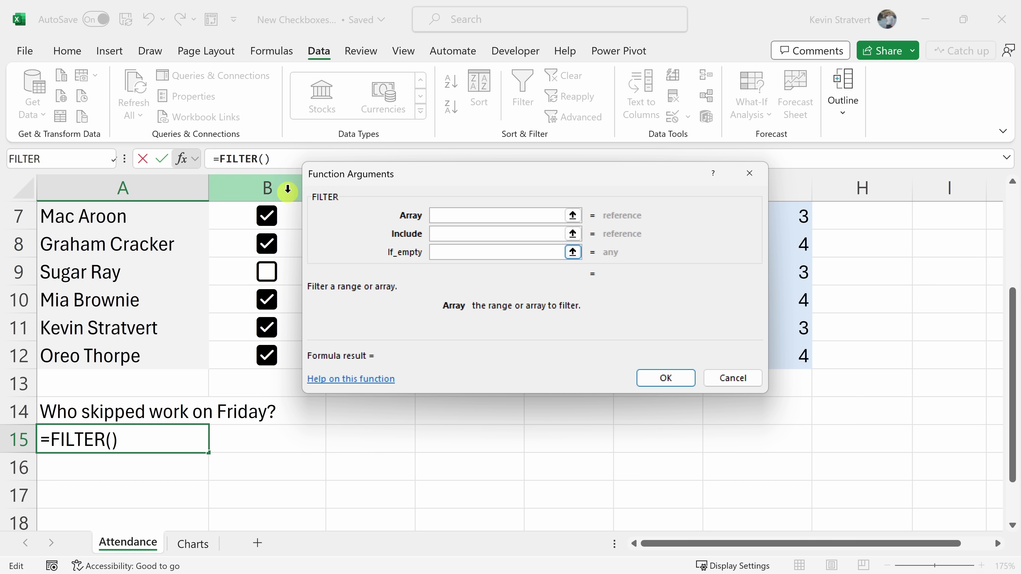
Step: Set the FILTER function's Array argument to the name range A4:A12
scroll(275, 341, "up", 1)
scroll(275, 341, "up", 2)
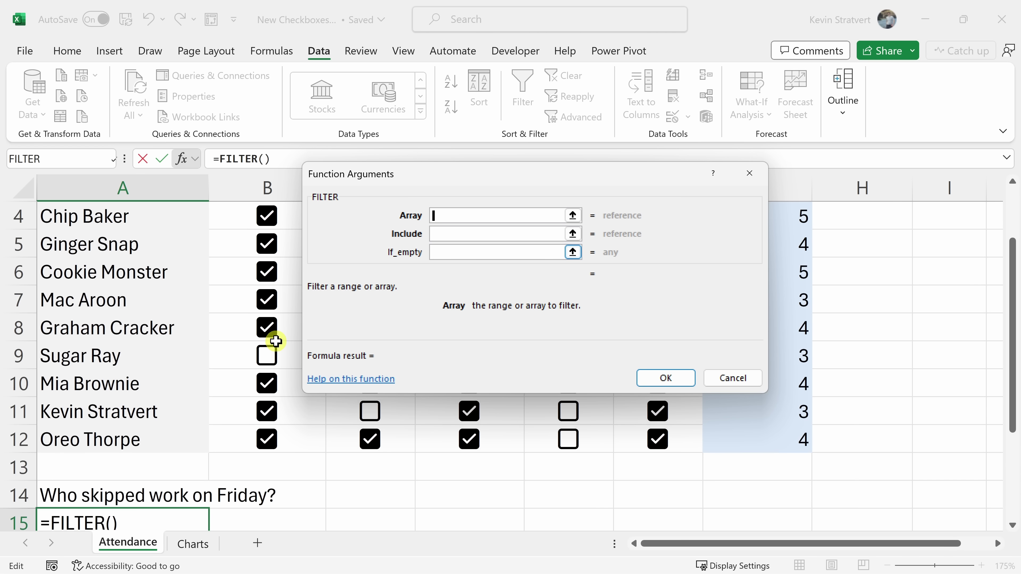
left_click(434, 216)
left_click_drag(471, 178, 553, 49)
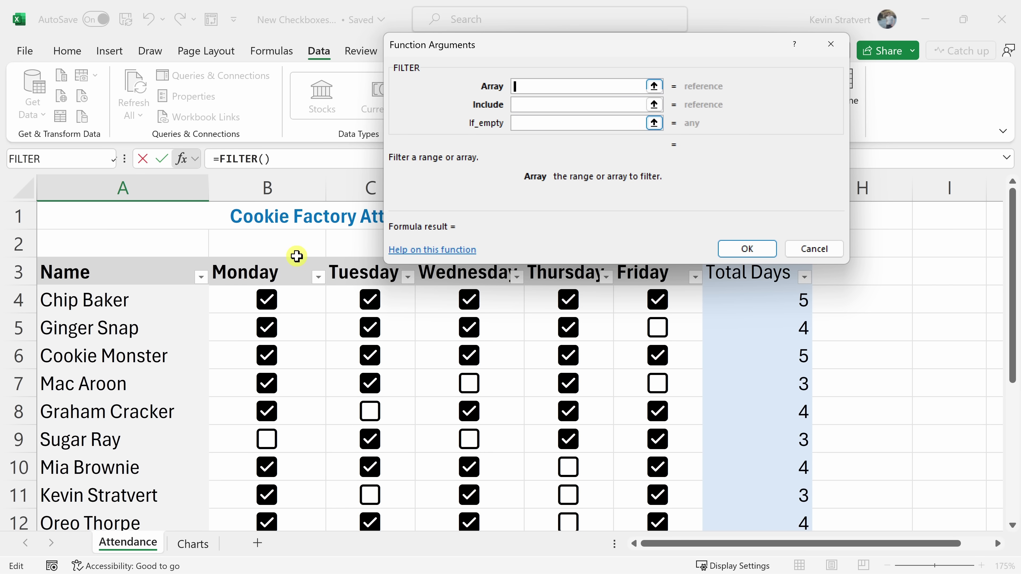
scroll(296, 256, "down", 1)
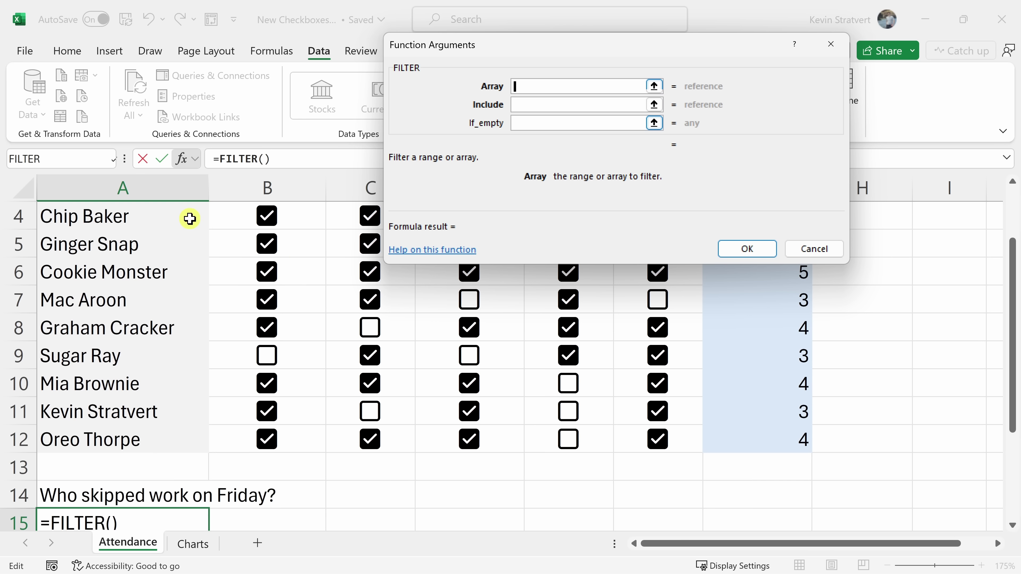
left_click_drag(173, 217, 149, 430)
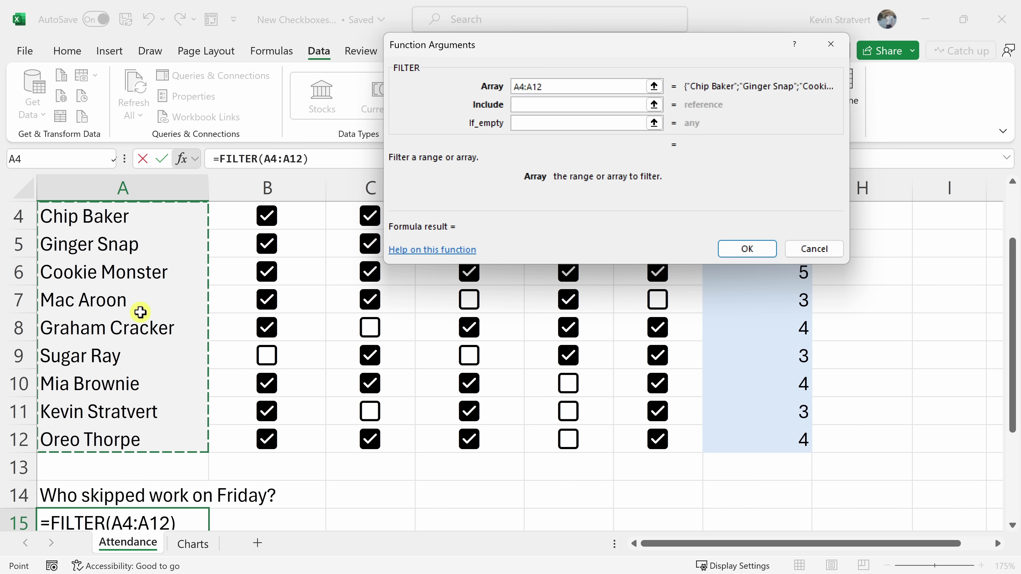
Step: Set the FILTER function's Include argument to the unchecked Friday boxes with F4:F12=false
left_click(549, 105)
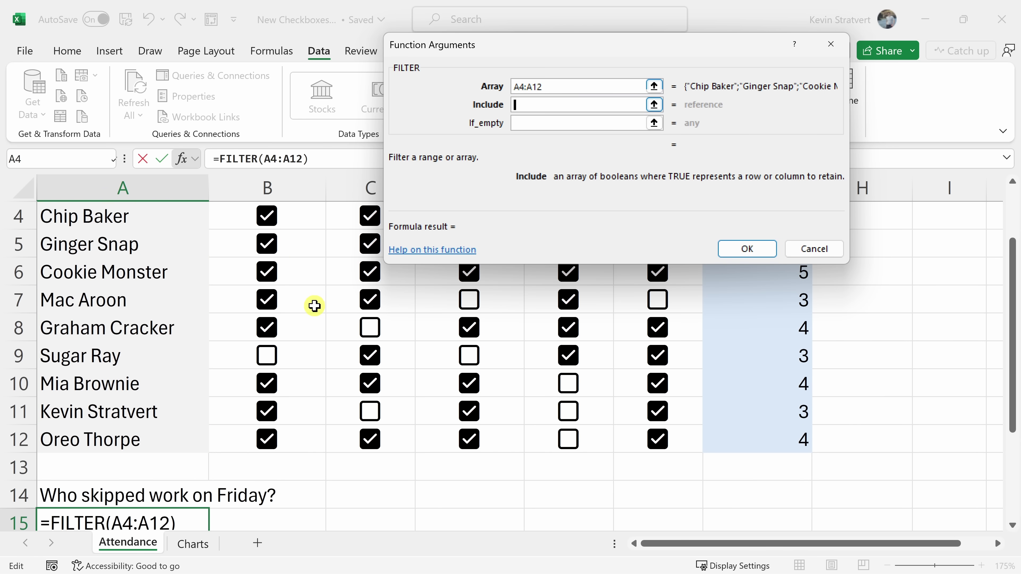
scroll(316, 305, "up", 1)
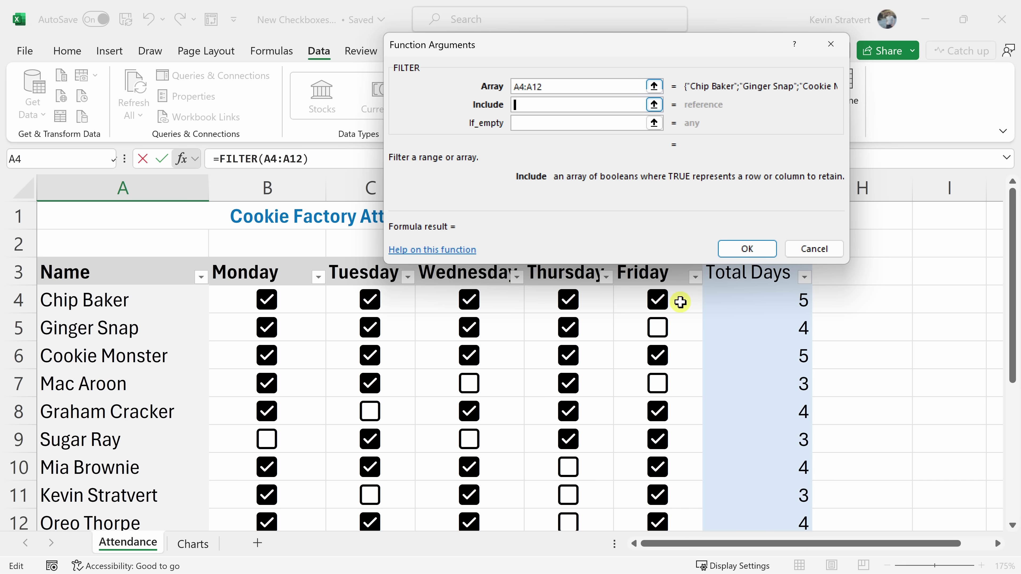
left_click_drag(688, 290, 692, 456)
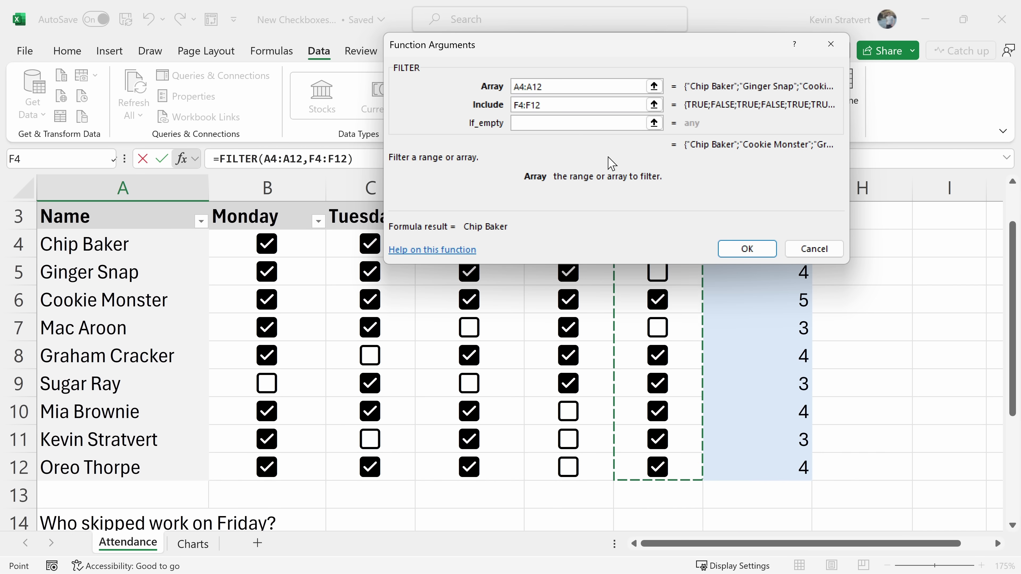
scroll(687, 355, "up", 2)
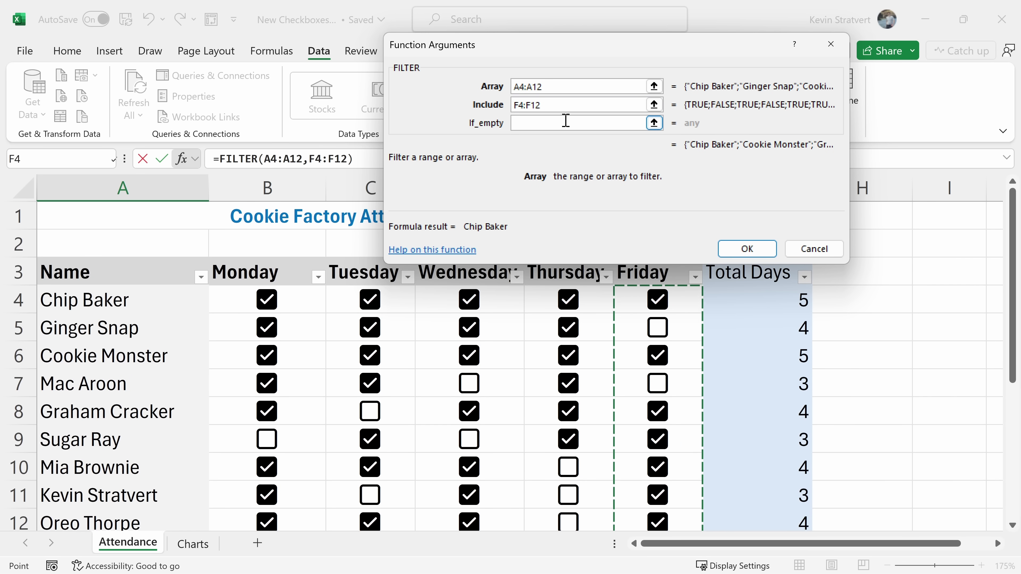
type("=false")
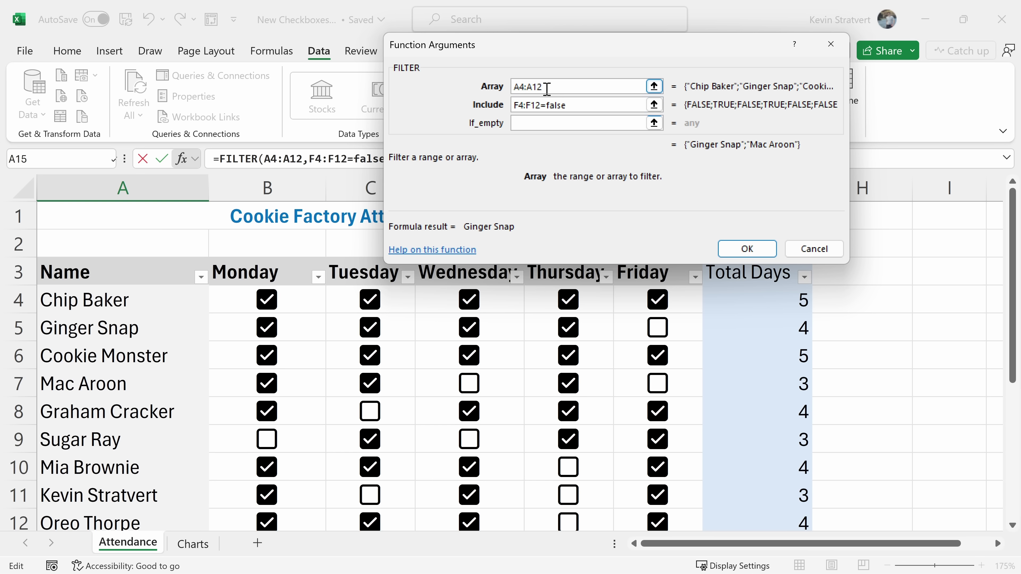
Step: Set the FILTER function's If_empty argument to an empty string "" and insert the formula in A15
left_click(530, 122)
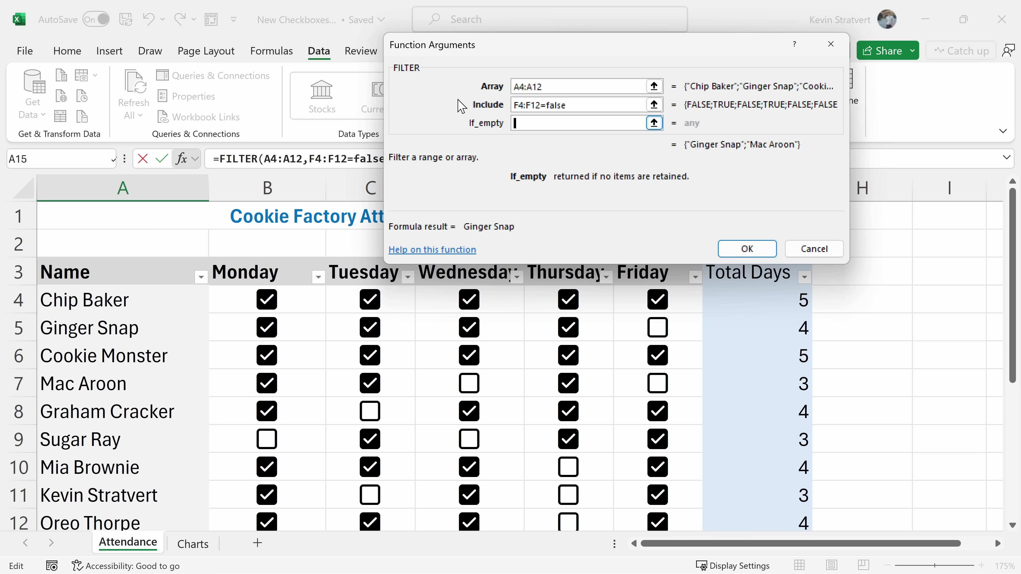
type("\"")
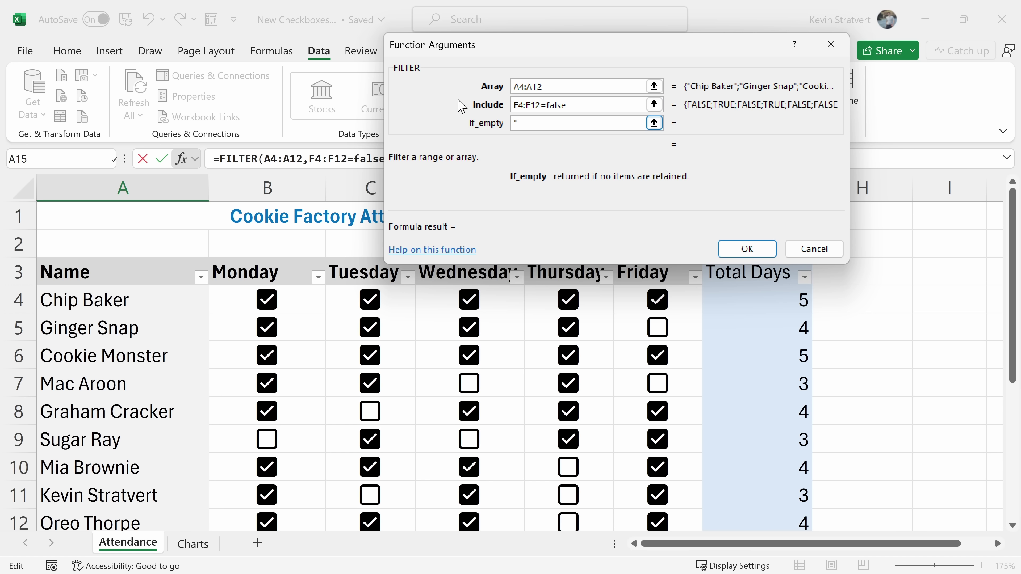
type("\"")
key("Left")
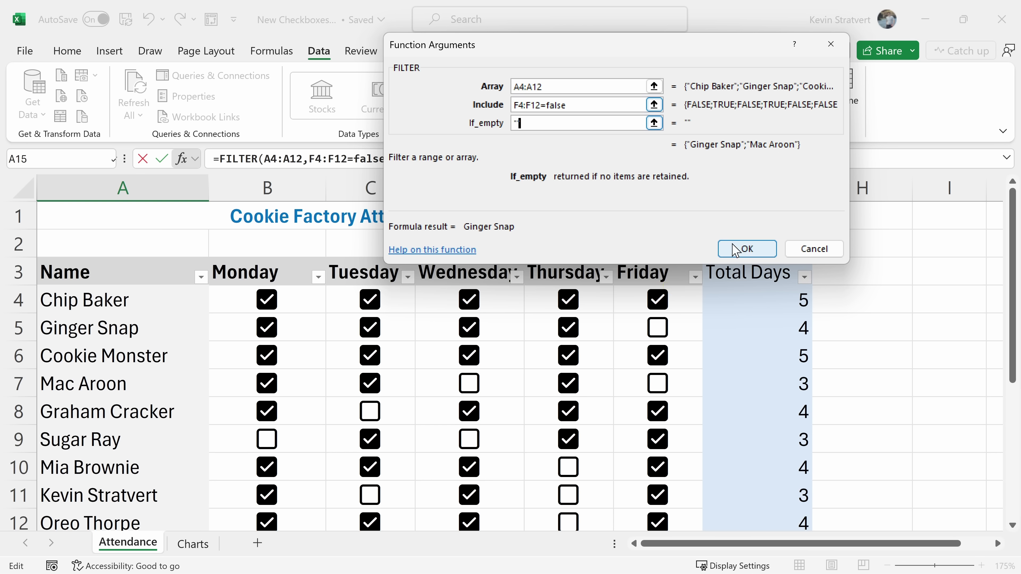
left_click(743, 249)
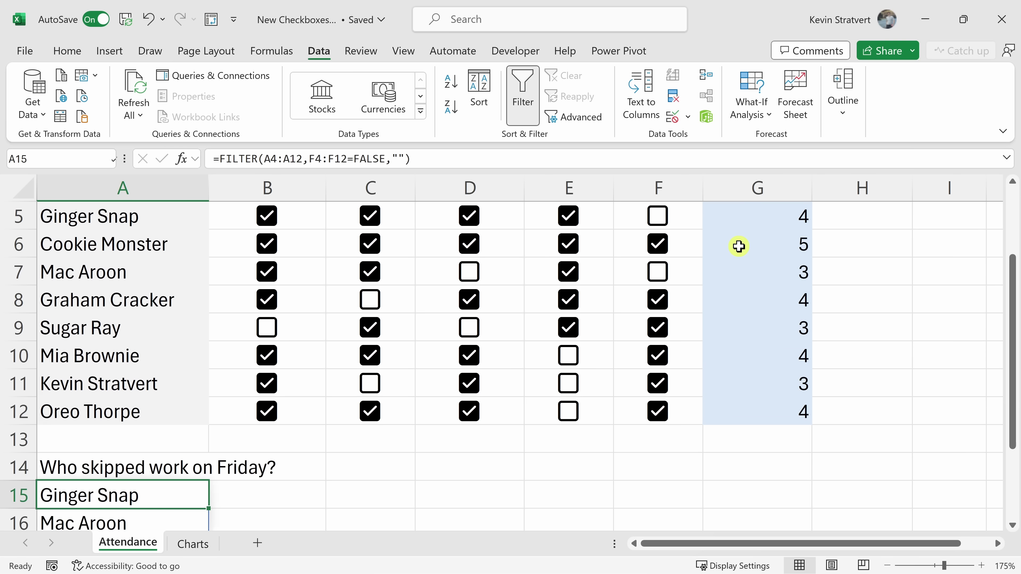
Step: Test the FILTER list by unchecking the Friday box in F12 and checking it again
scroll(237, 346, "down", 1)
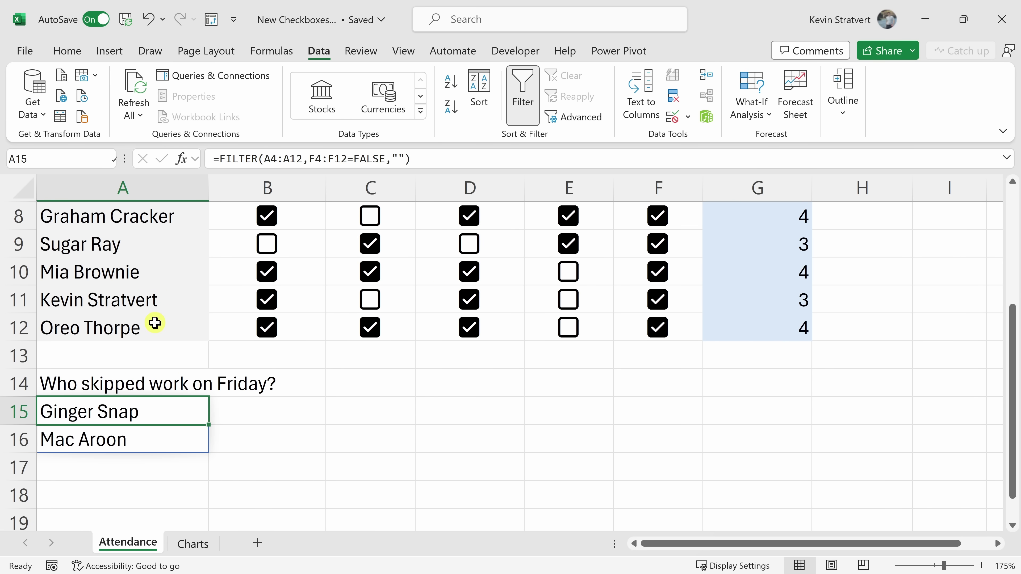
left_click(658, 328)
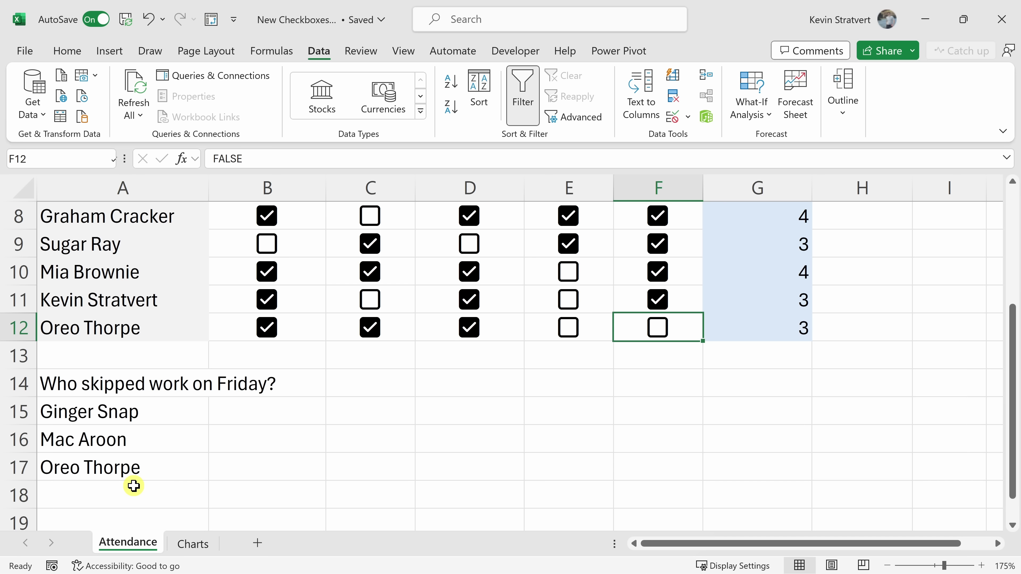
left_click(657, 331)
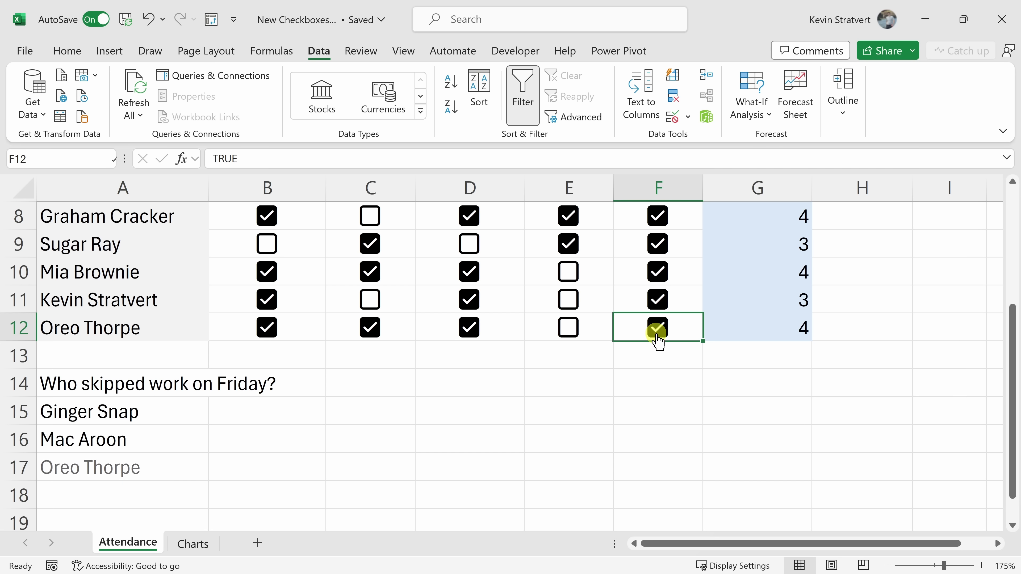
Step: Check the Friday boxes in F7 and F5, and inspect the FILTER formula in A15
scroll(658, 341, "up", 2)
left_click(657, 354)
left_click(656, 300)
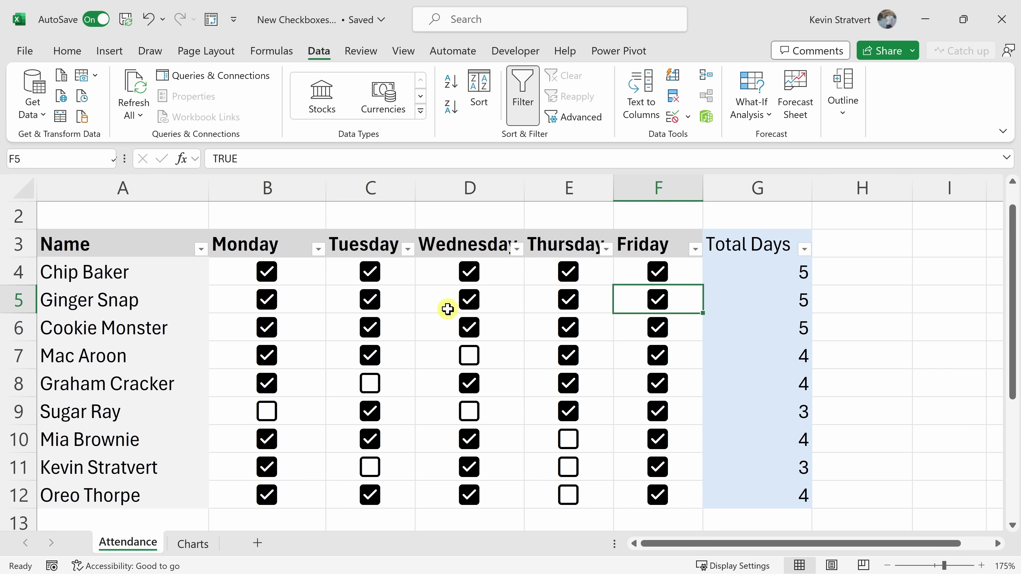
scroll(542, 306, "down", 2)
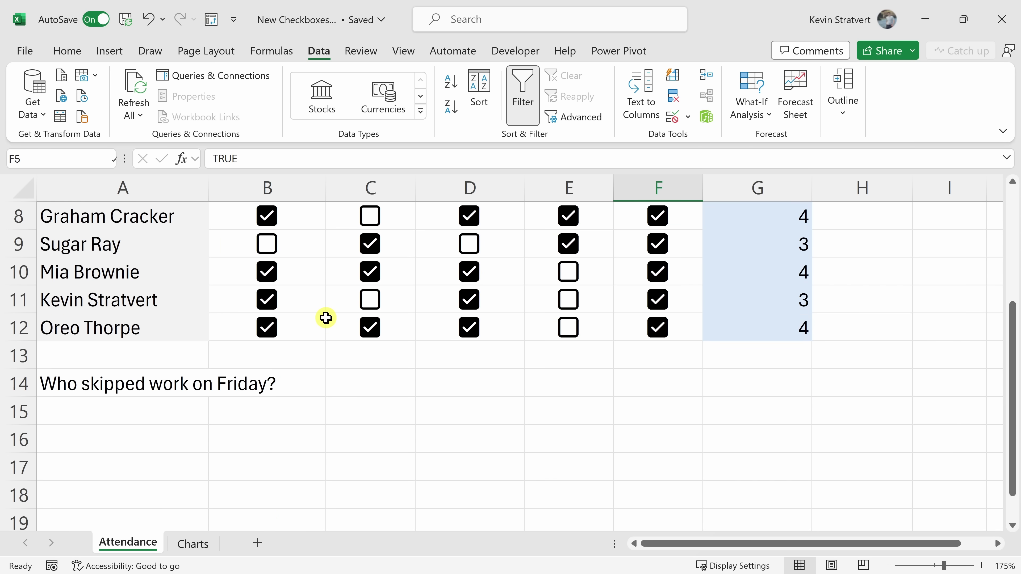
left_click(168, 417)
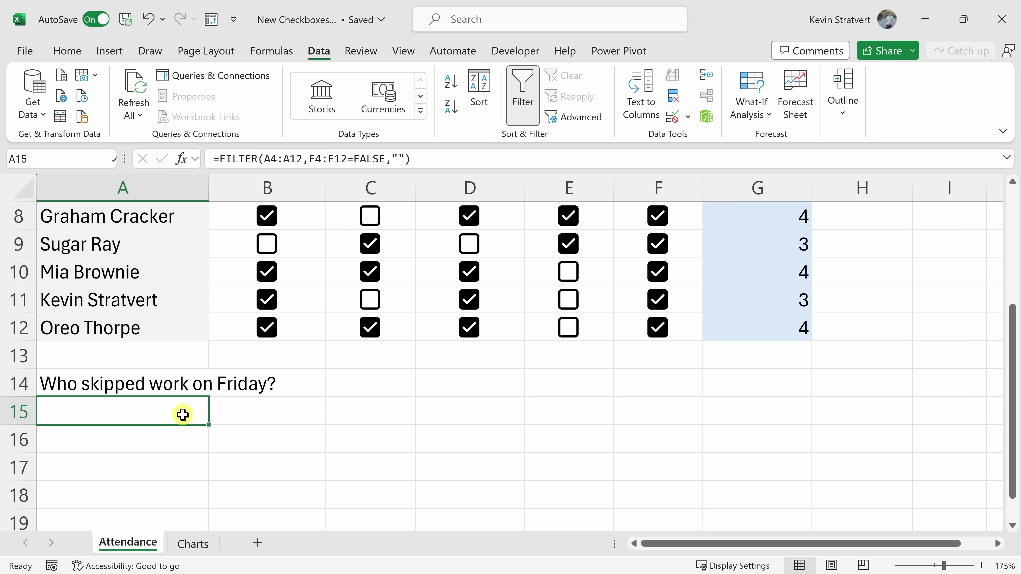
Step: Switch to the Charts sheet containing the Cookies Sold by Year table
left_click(193, 544)
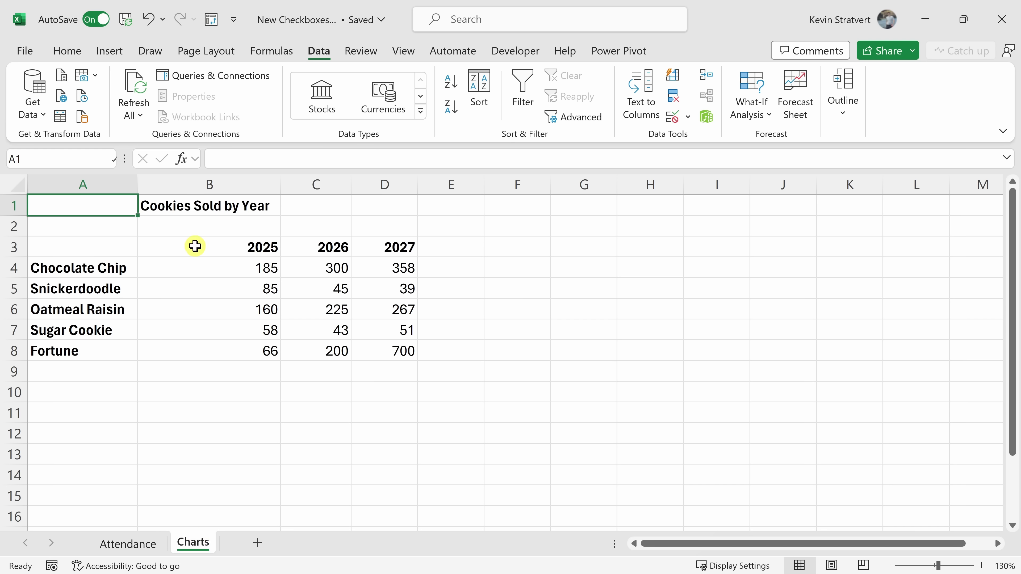
Step: Insert a default column chart from the cookie sales table, move it beside the data, and delete it again
left_click(296, 292)
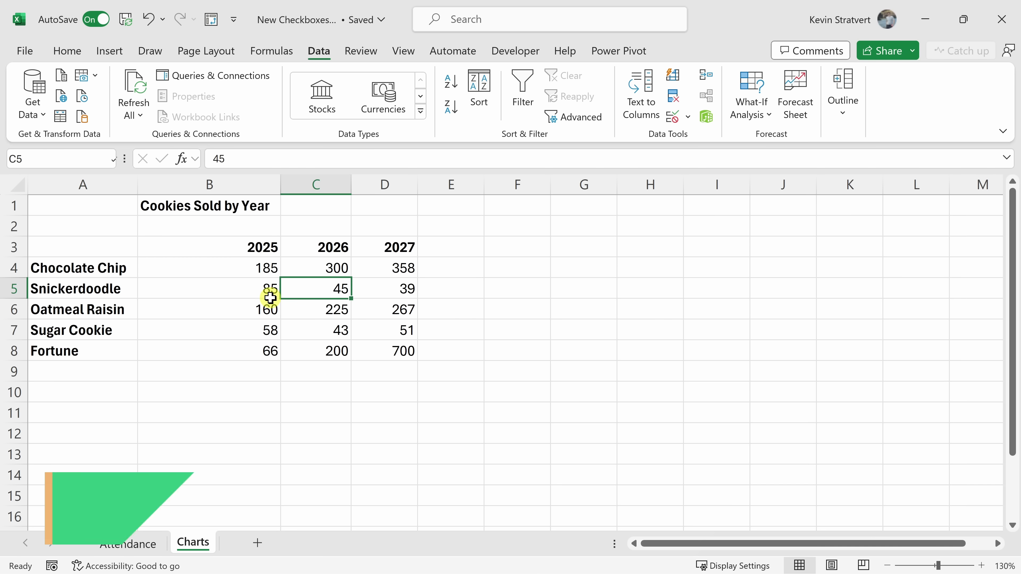
key("alt+F1")
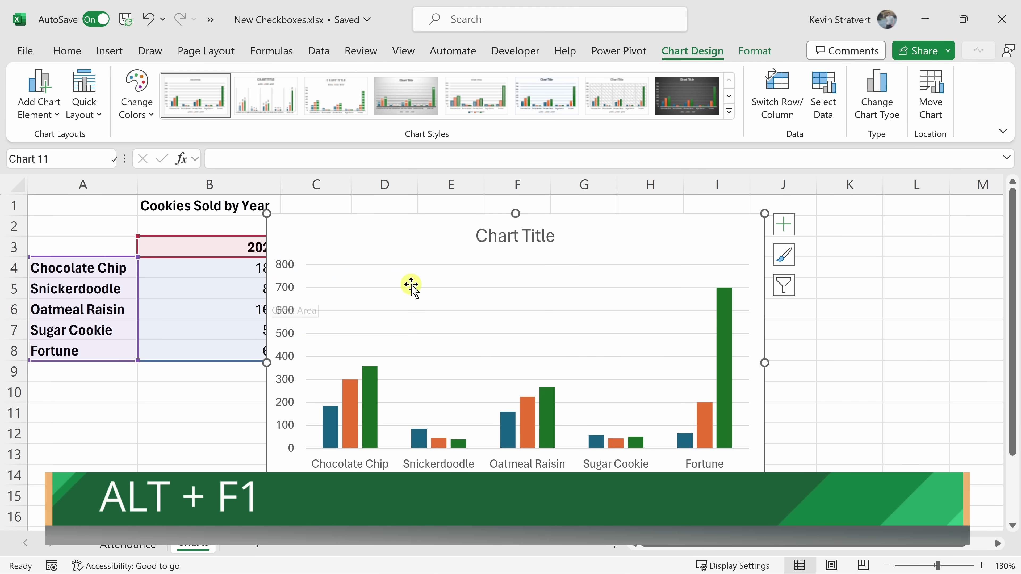
left_click_drag(580, 237, 766, 226)
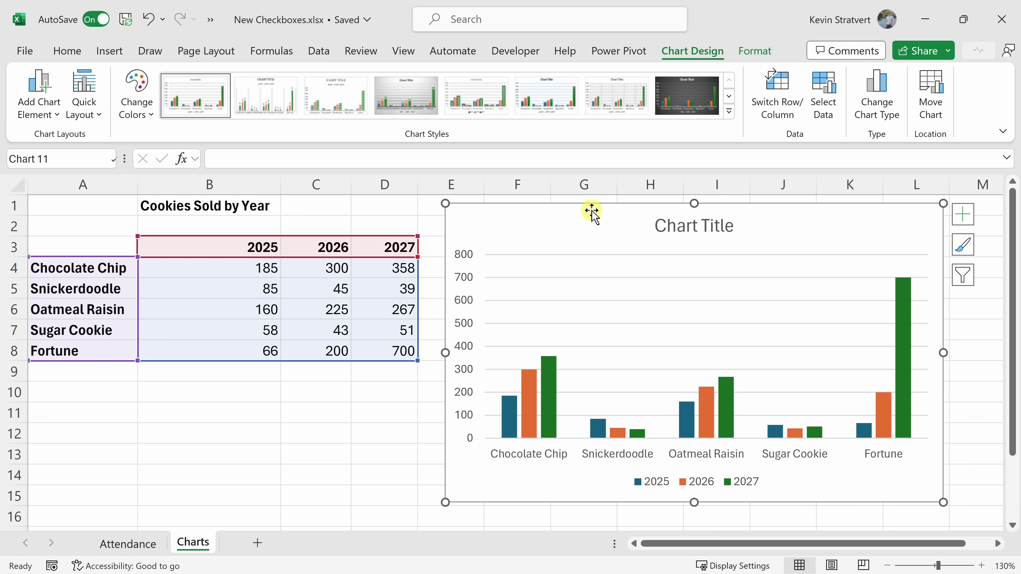
key("Delete")
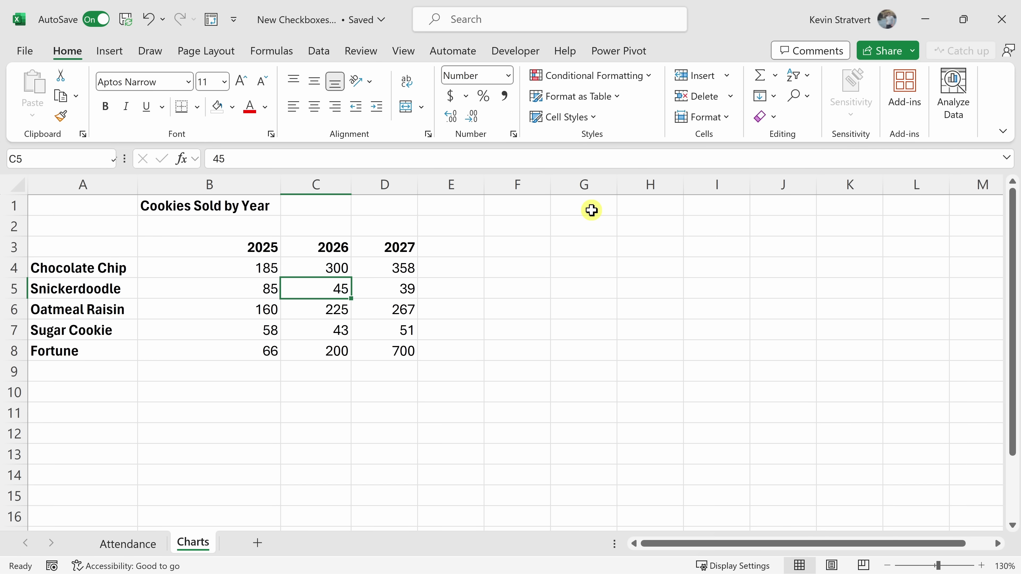
Step: Copy the sales table A3:D8 to A10 and clear the copied sales figures in B11:D15
left_click_drag(98, 247, 400, 346)
key("ctrl+c")
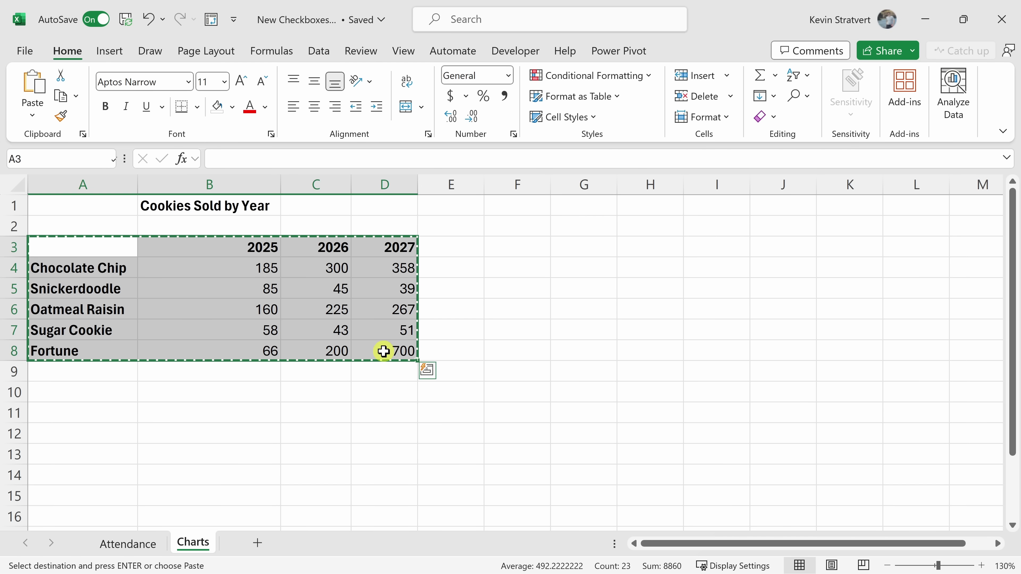
left_click(98, 392)
key("ctrl+v")
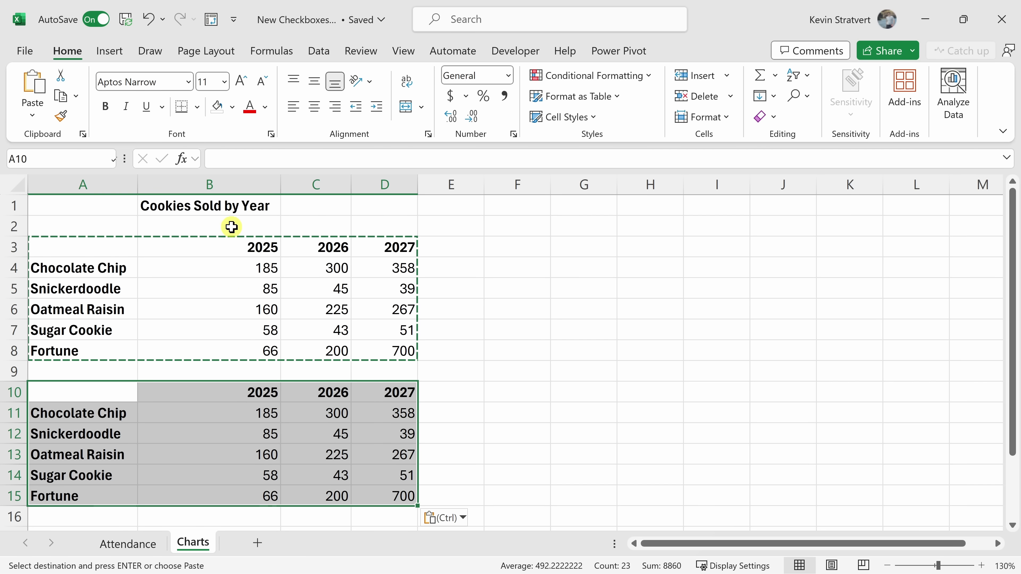
left_click_drag(246, 413, 387, 490)
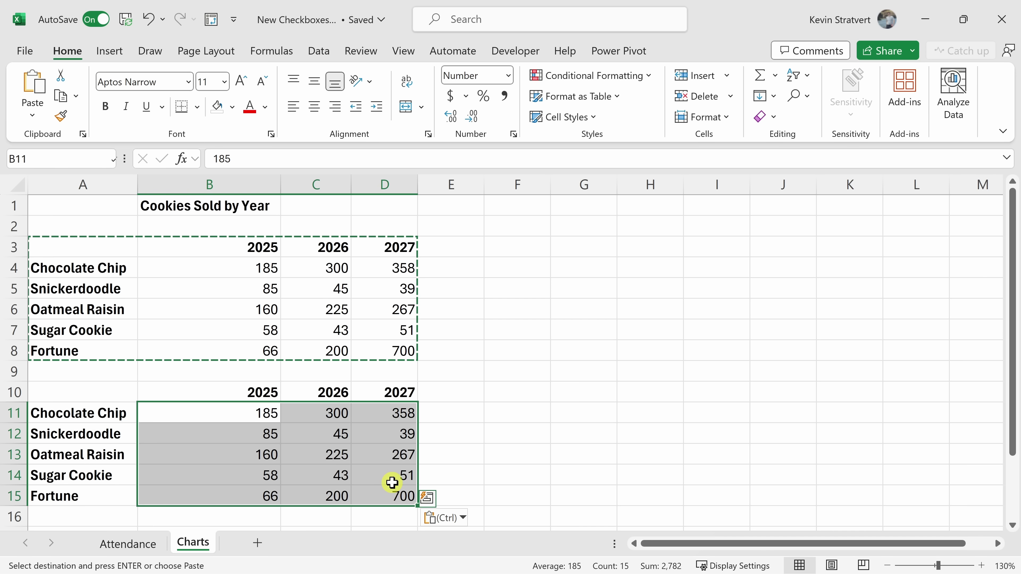
key("Delete")
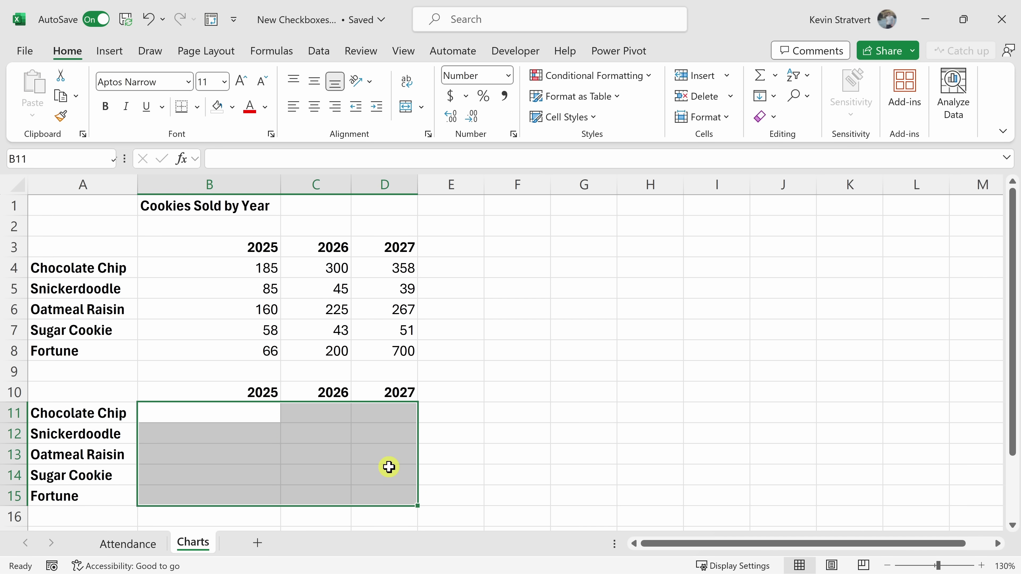
left_click(247, 418)
Step: Insert checkboxes in B2:D2 above the 2025, 2026 and 2027 headings
left_click_drag(218, 228, 378, 227)
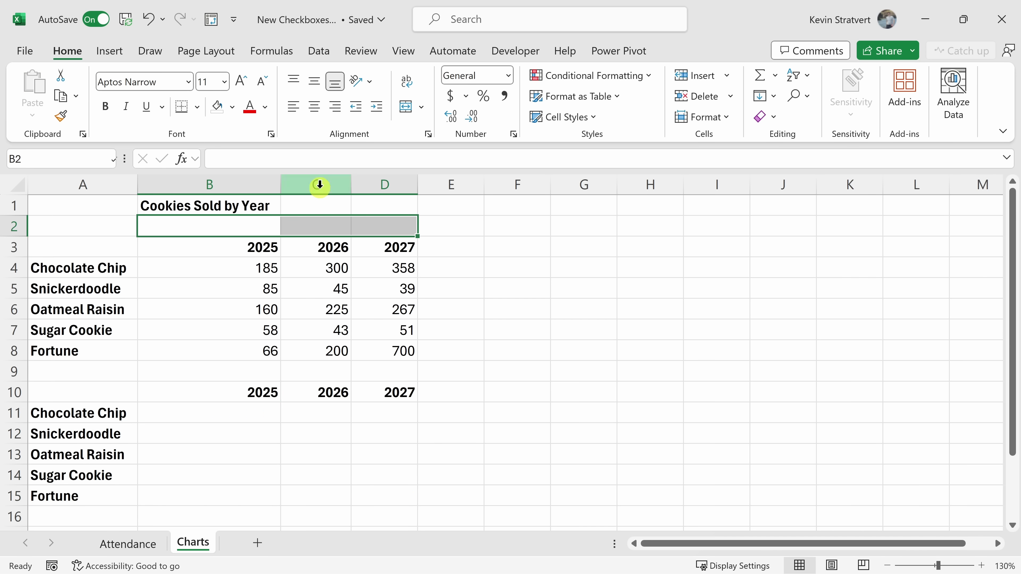
left_click(109, 51)
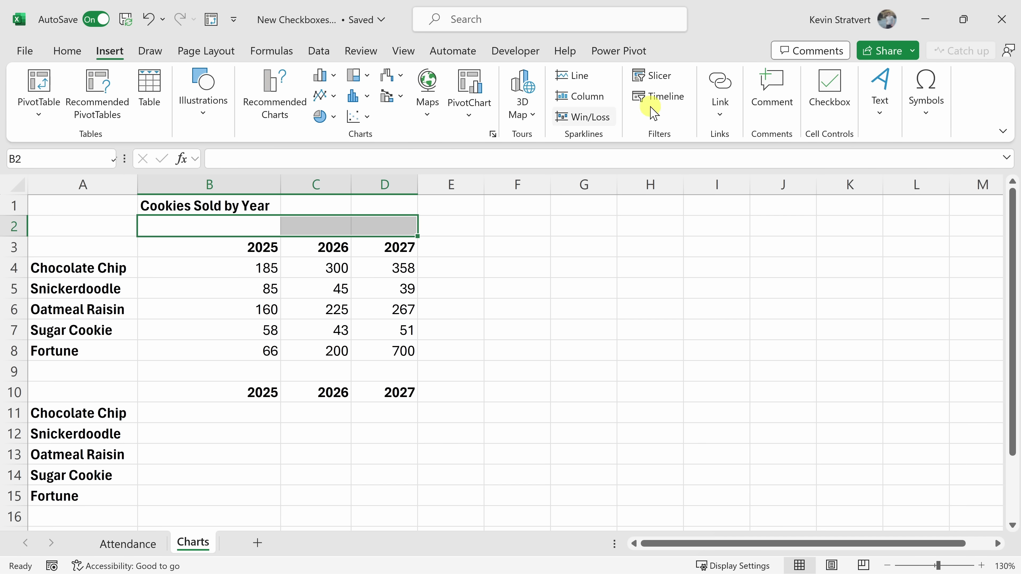
left_click(836, 91)
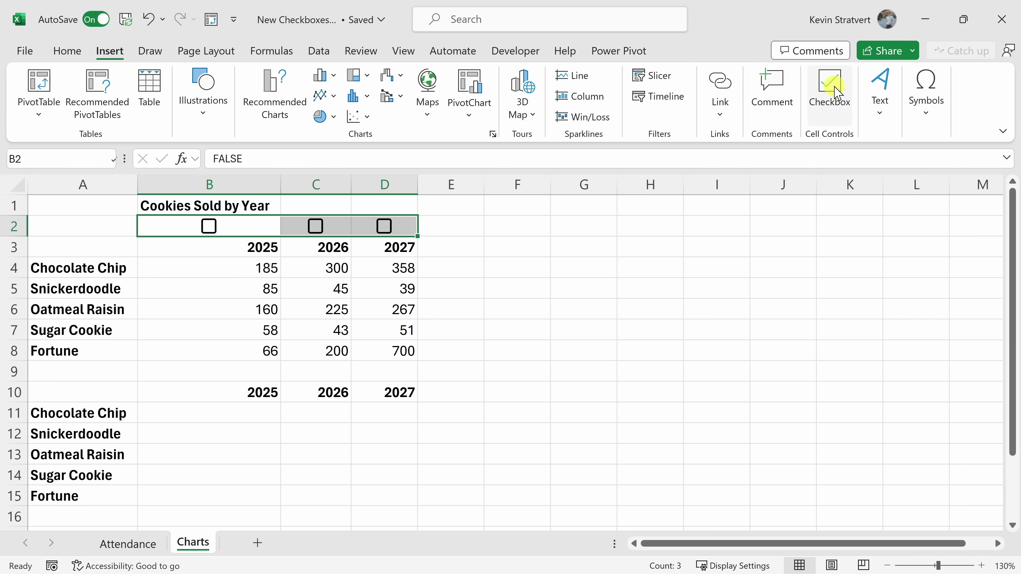
Step: Search for the IFS function and start it in cell B11 of the copied table
left_click(248, 413)
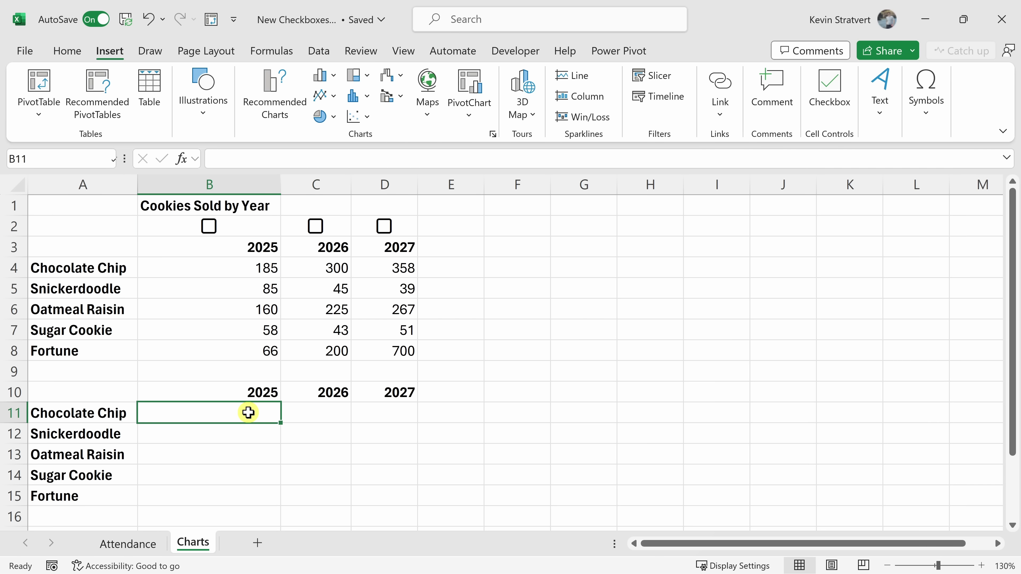
left_click(181, 159)
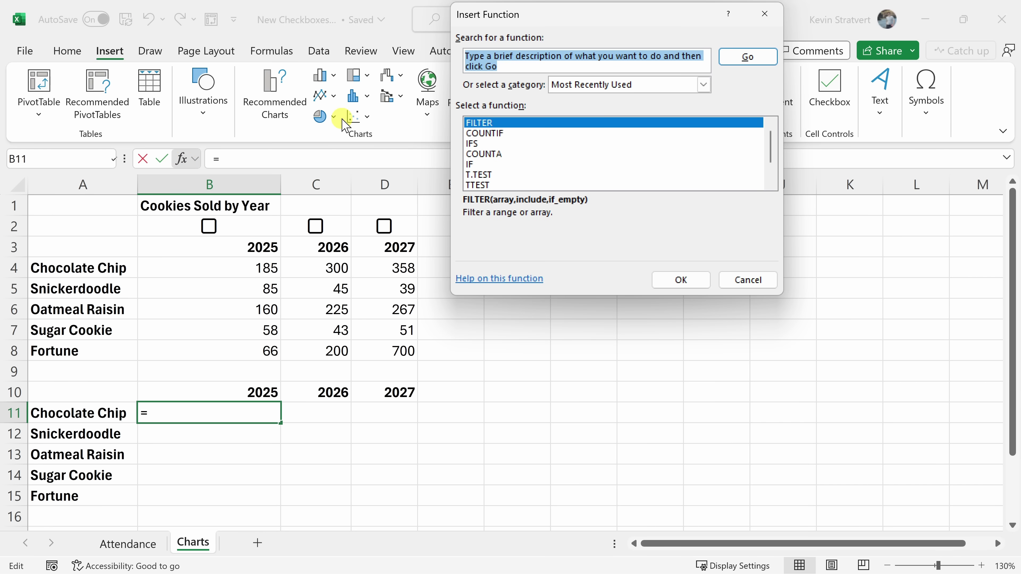
type("ifs")
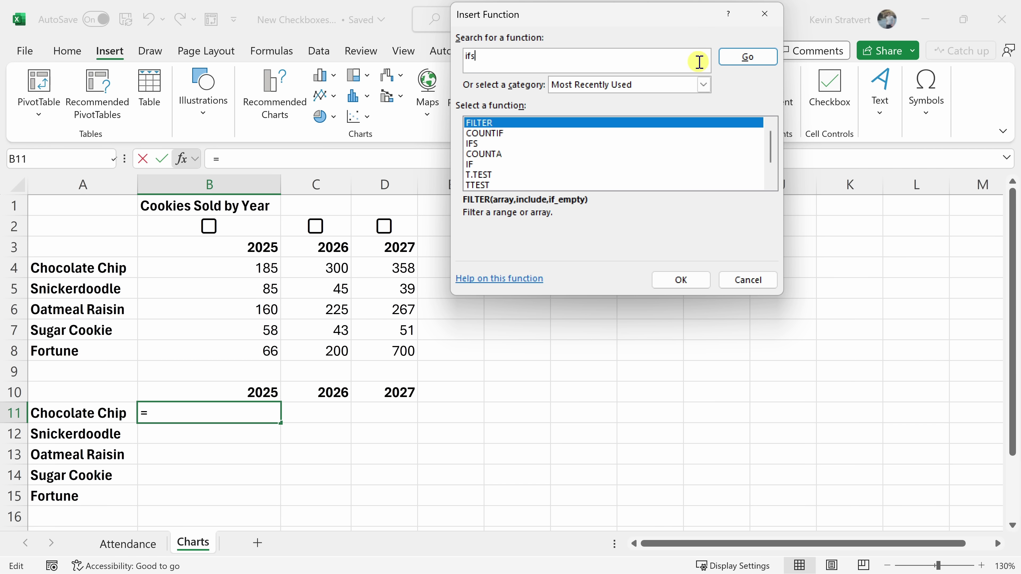
left_click(759, 60)
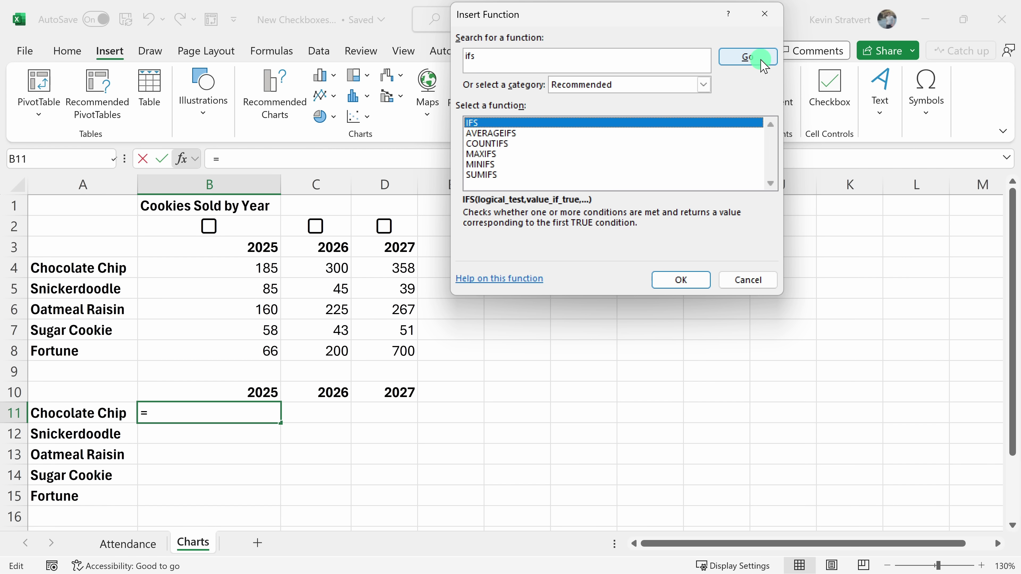
double_click(511, 124)
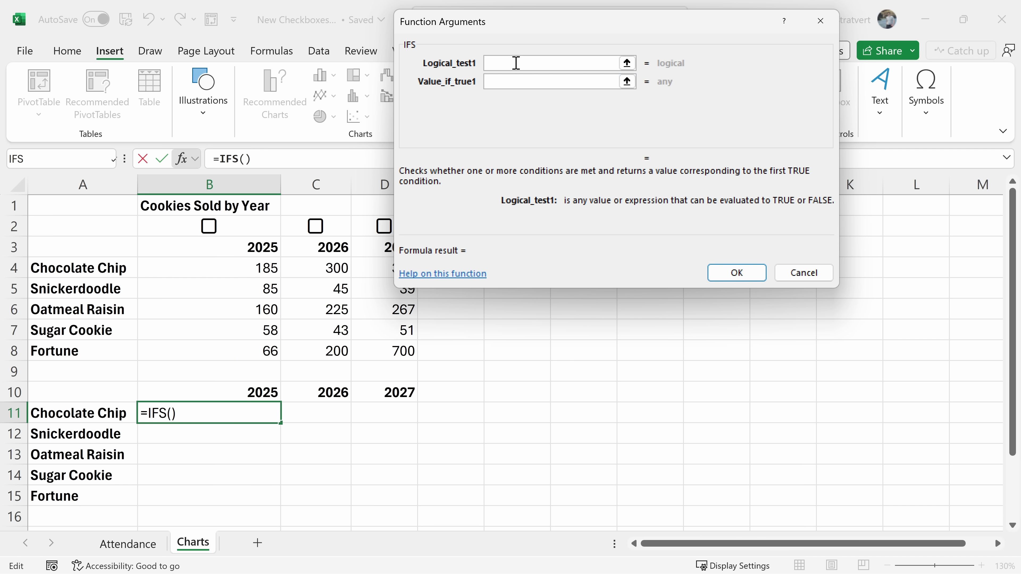
Step: Set the IFS function's Logical_test1 to B2=true and Value_if_true1 to B4:B8, and insert the formula in B11
left_click(240, 226)
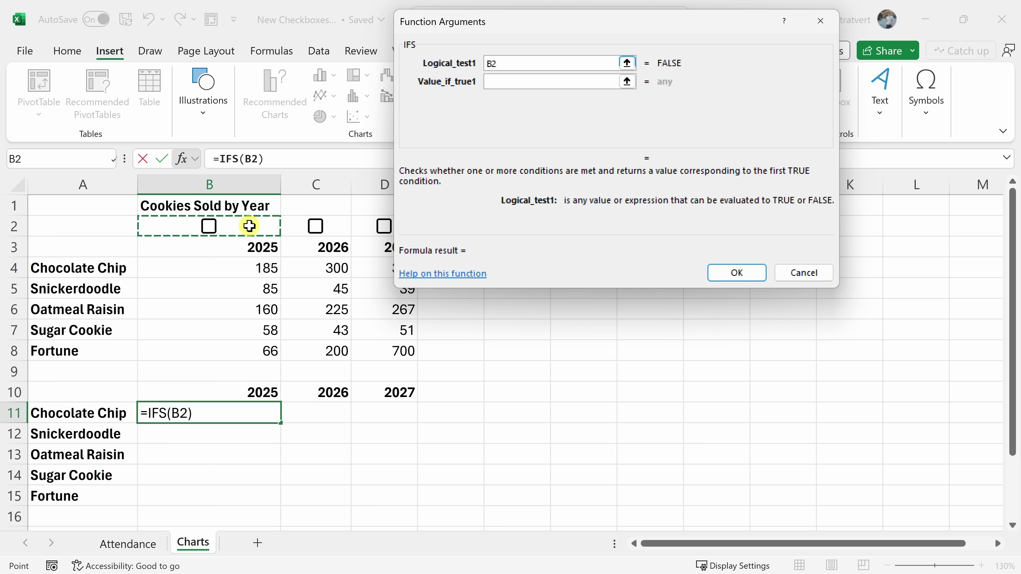
type("=true")
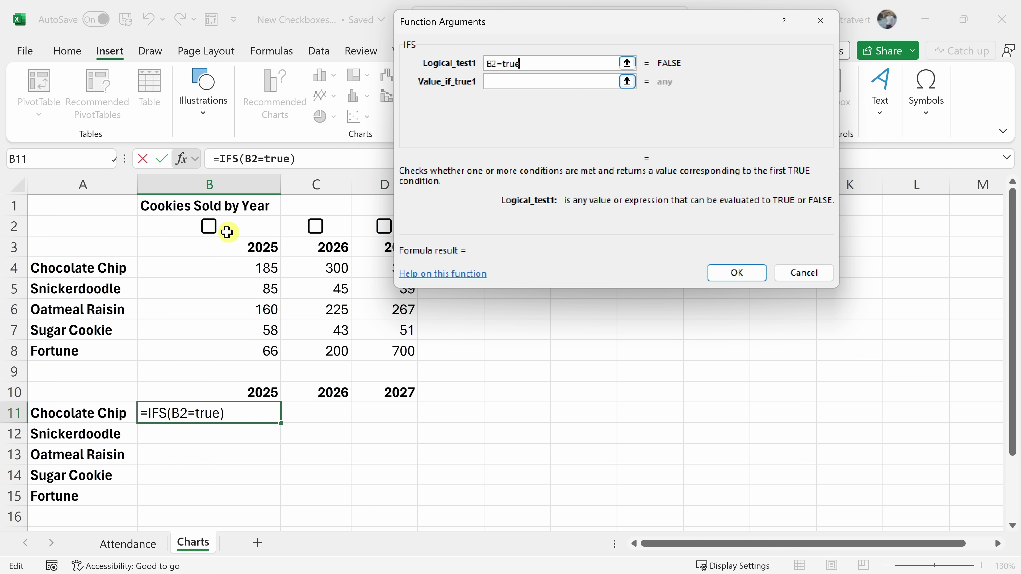
left_click(518, 81)
left_click(252, 267)
left_click_drag(251, 266, 263, 350)
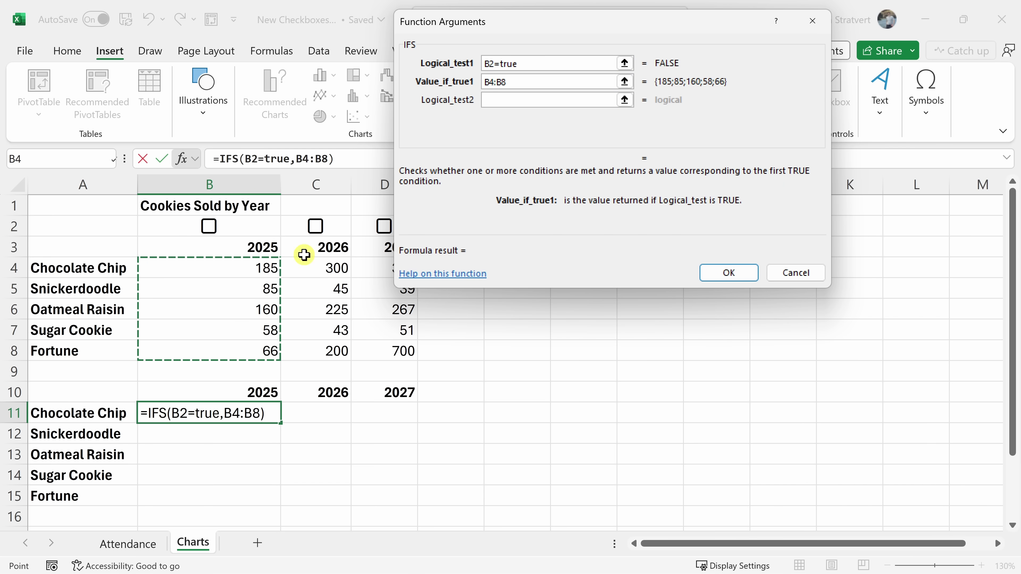
left_click(742, 275)
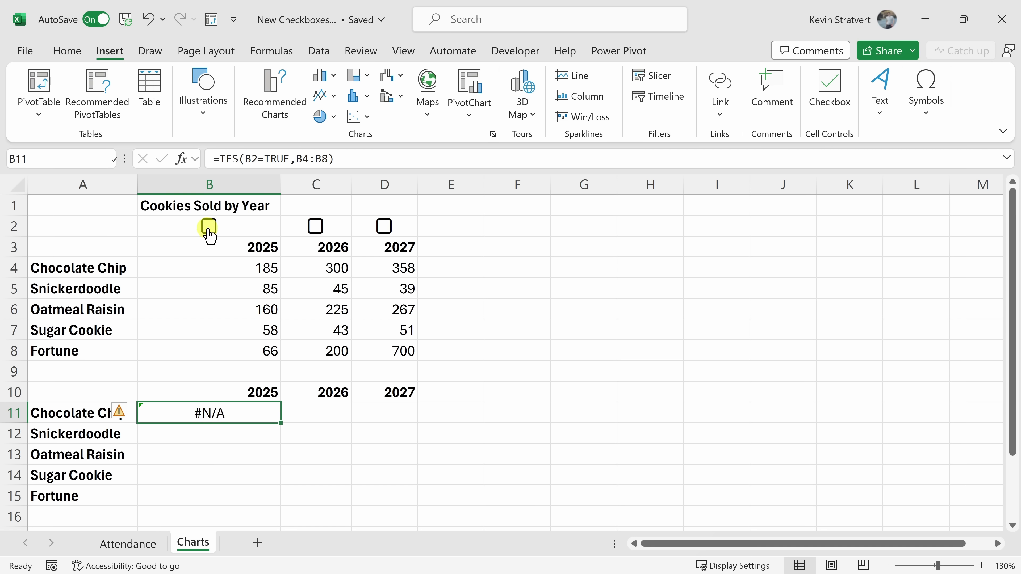
Step: Test the IFS formula by checking and unchecking the 2025 box in B2, and fill B11 across through D11
left_click(208, 227)
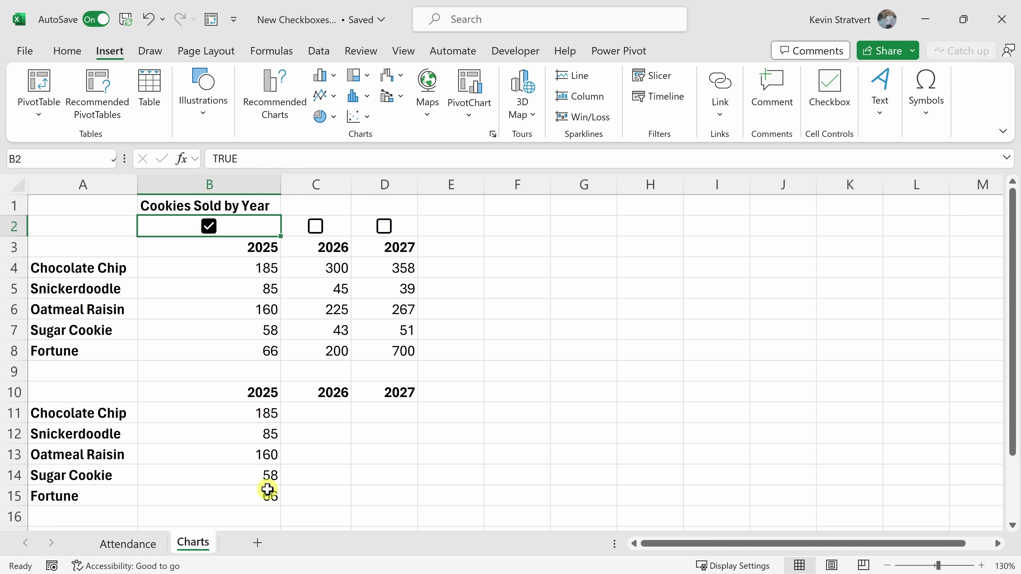
left_click(208, 226)
left_click(236, 413)
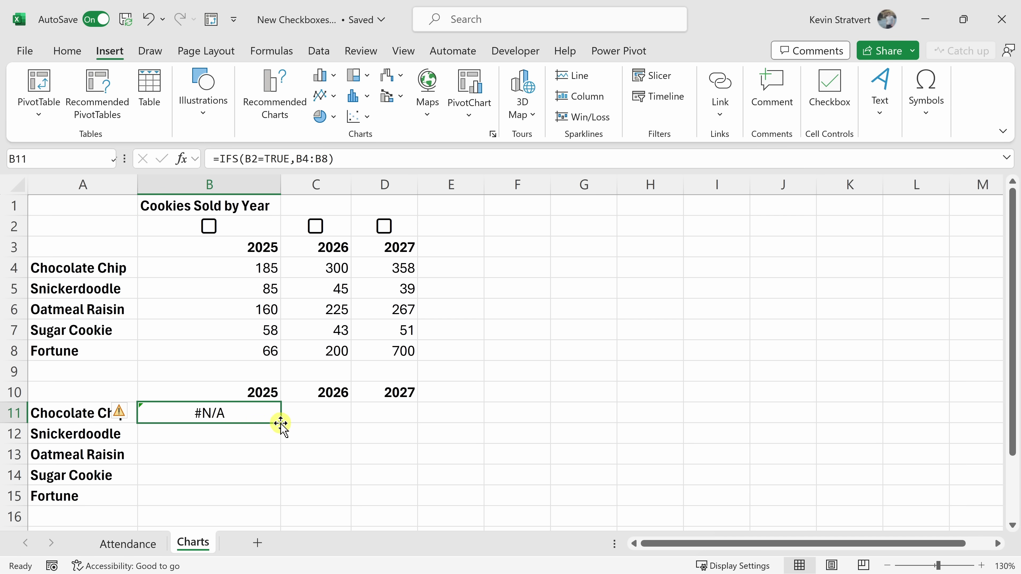
left_click_drag(283, 425, 403, 412)
Step: Test the three IFS formulas by checking the boxes in B2, C2 and D2 and unchecking them all again
left_click(208, 226)
left_click(315, 227)
left_click(389, 228)
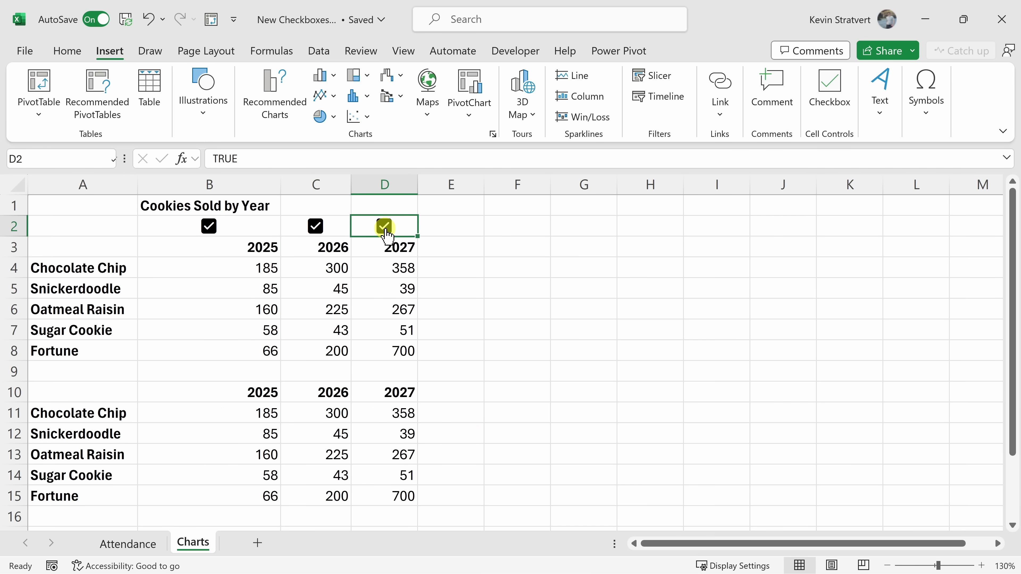
left_click(386, 227)
left_click(315, 227)
left_click(210, 225)
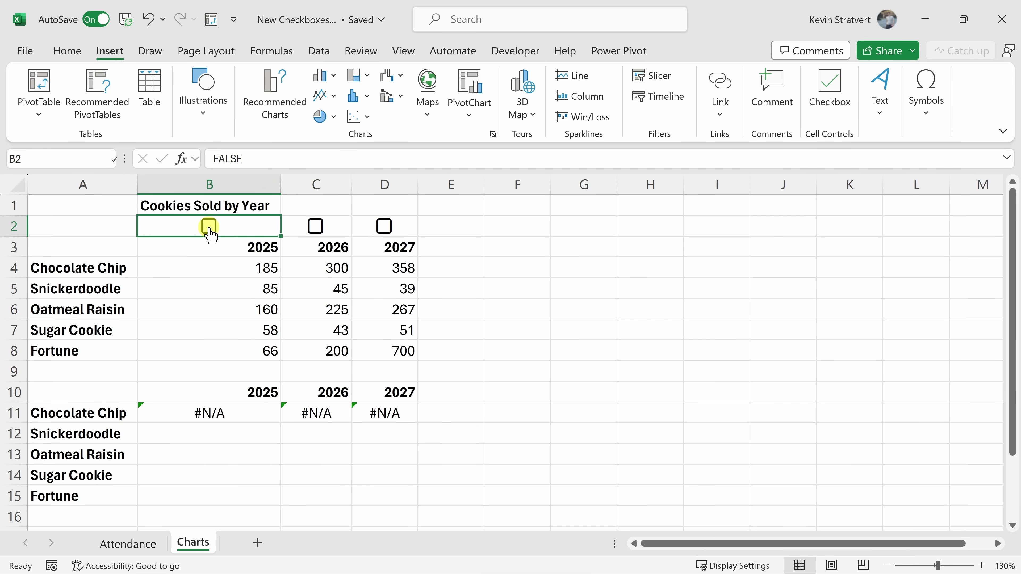
Step: Insert a default column chart from the copied table A10:D15 and move it beside the data
left_click(330, 416)
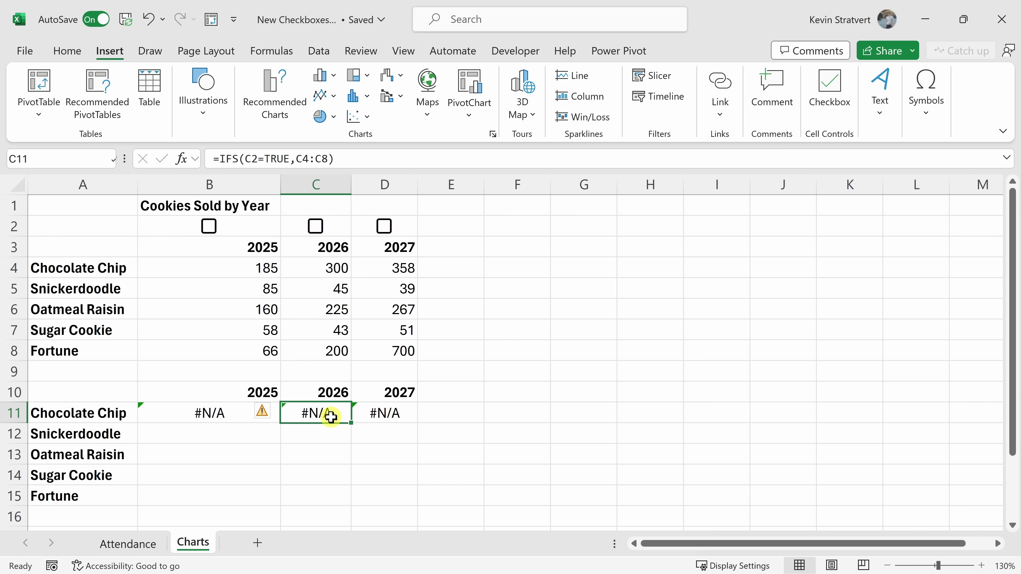
key("alt+F1")
left_click_drag(632, 219, 827, 209)
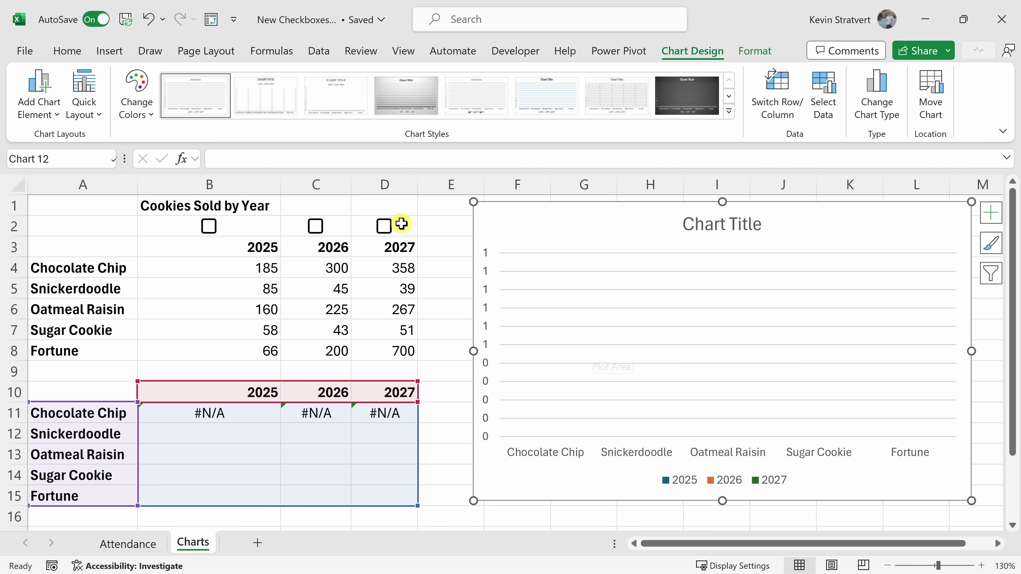
Step: Check the 2025, 2026 and 2027 boxes in B2:D2 to show every year's sales in the chart
left_click(208, 226)
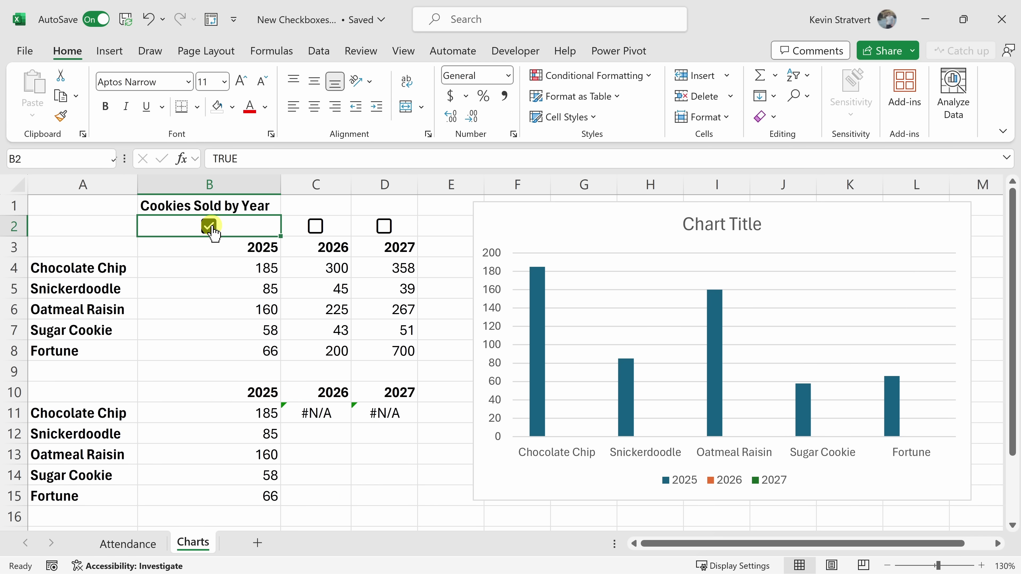
left_click(315, 226)
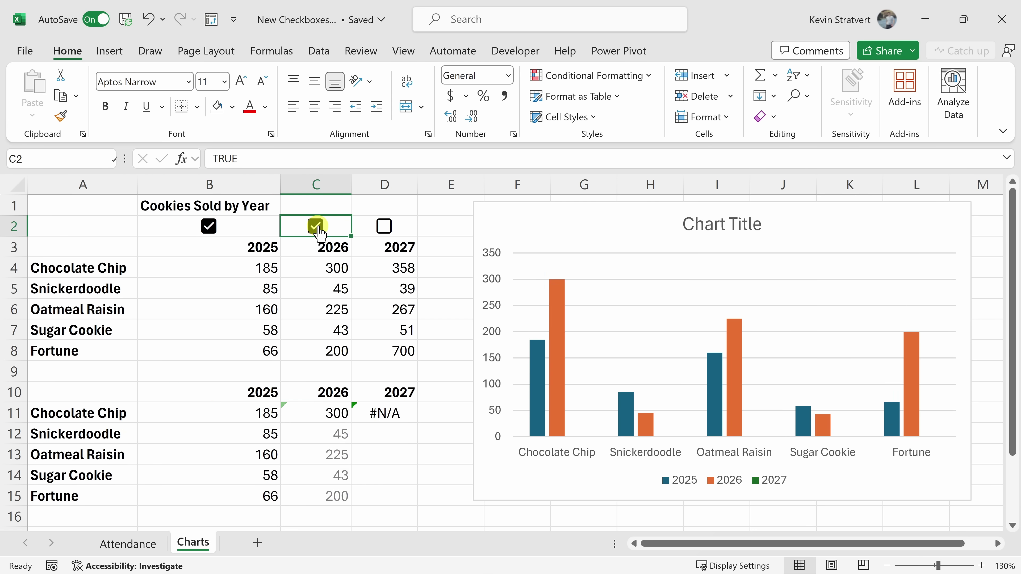
left_click(383, 226)
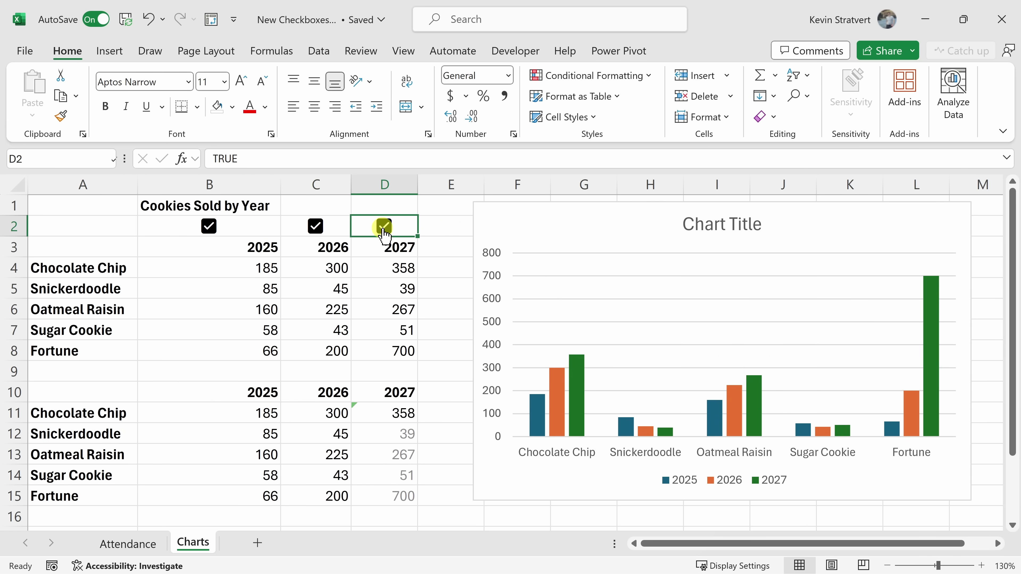